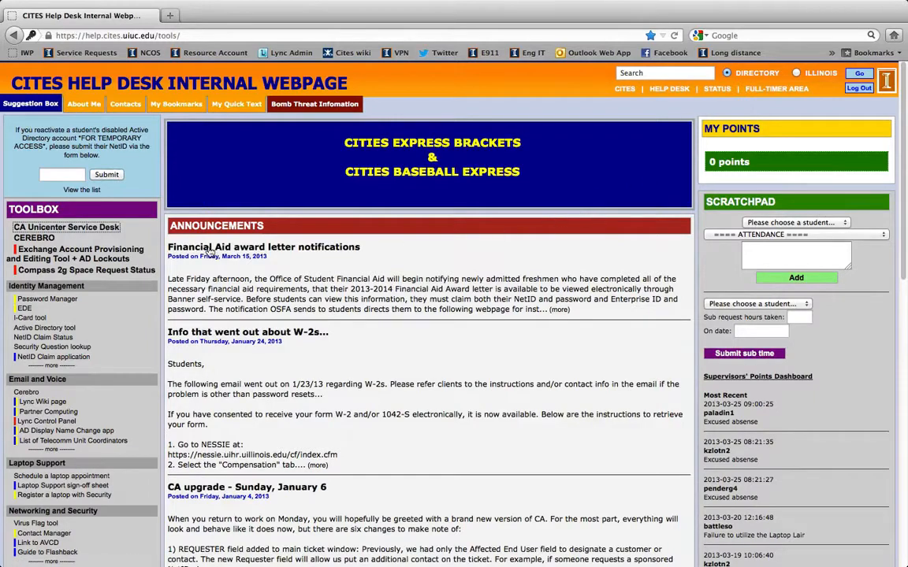
# Open CA Unicenter Service Desk from the toolbox and log in with the Enterprise ID and account password
pyautogui.click(90, 229)
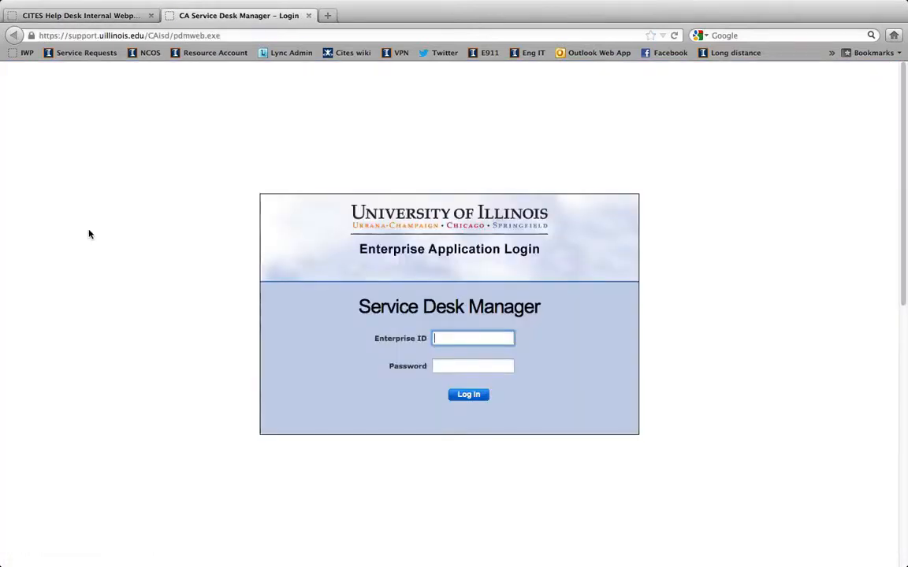
pyautogui.write('harbin1')
pyautogui.press('Tab')
pyautogui.write('•••')
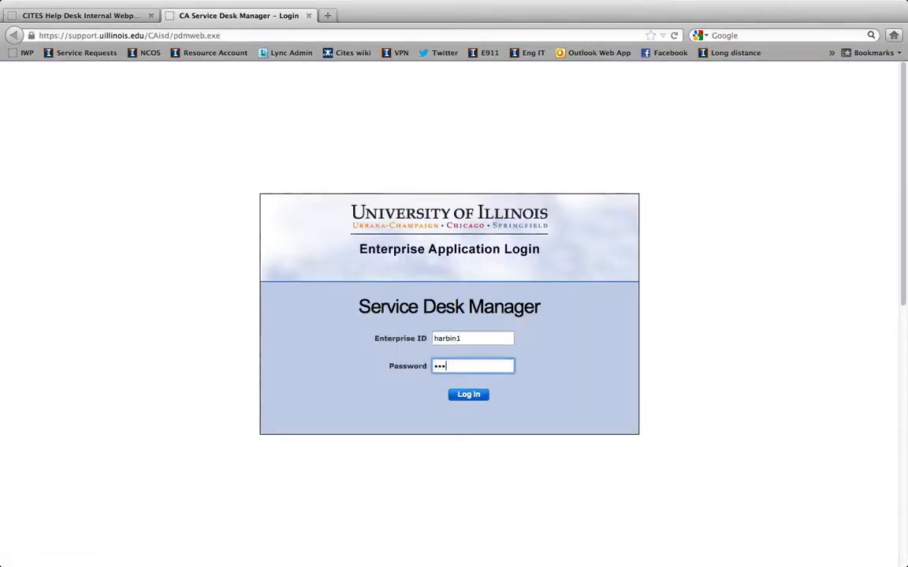
pyautogui.press('BackSpace')
pyautogui.press('BackSpace')
pyautogui.press('BackSpace')
pyautogui.write('•••••••••')
pyautogui.press('Return')
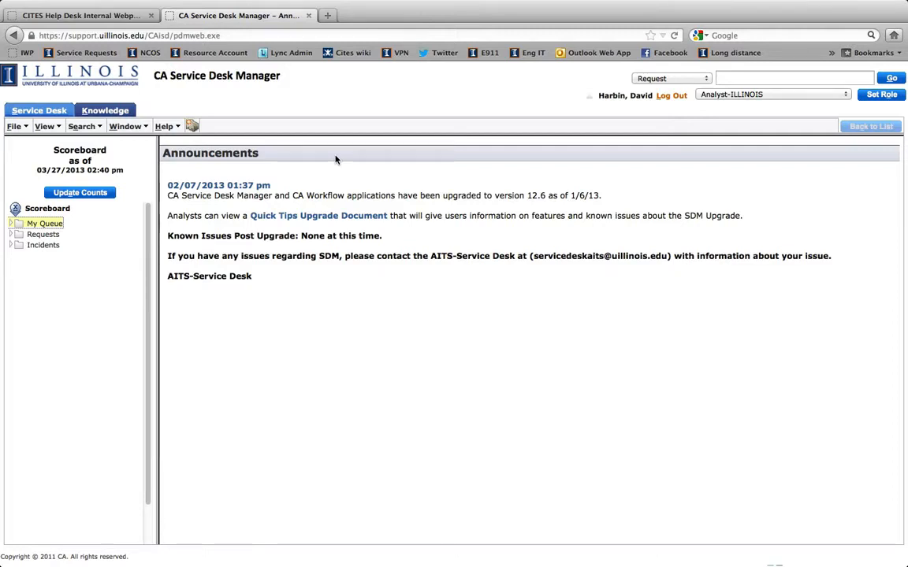
# Expand My Queue on the scoreboard and list the requests under My Requests
pyautogui.click(45, 224)
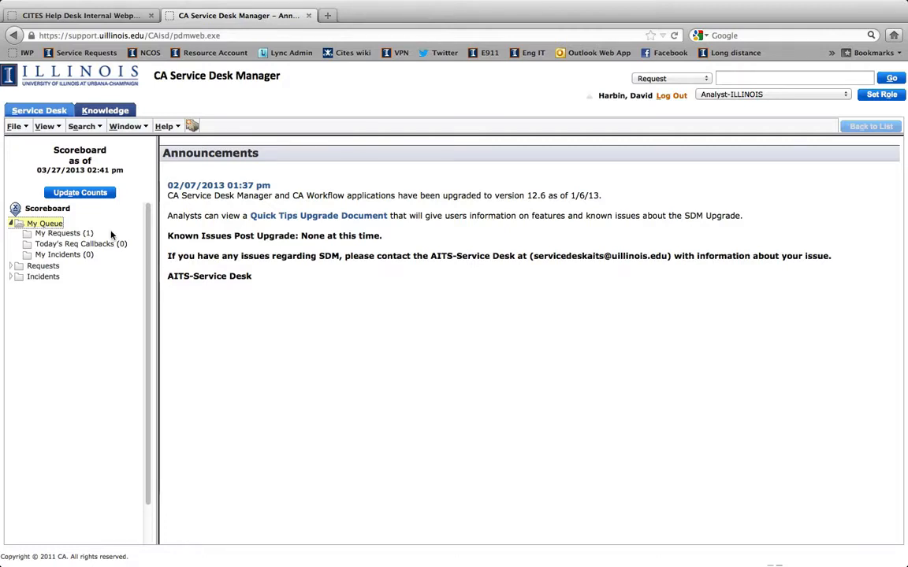
pyautogui.click(69, 234)
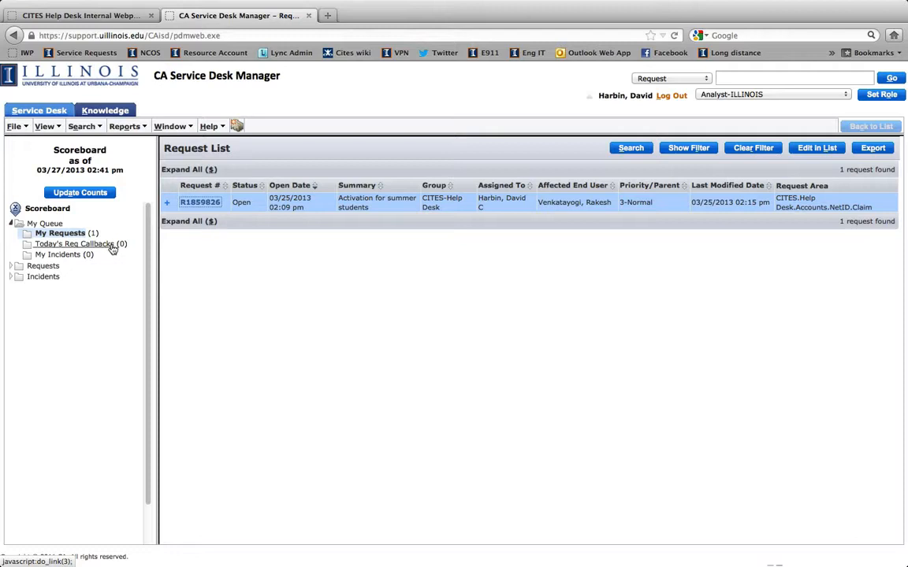
# List My Group's Unassigned Req under Requests, widening the scoreboard to fit its entries, and update the scoreboard counts
pyautogui.click(52, 268)
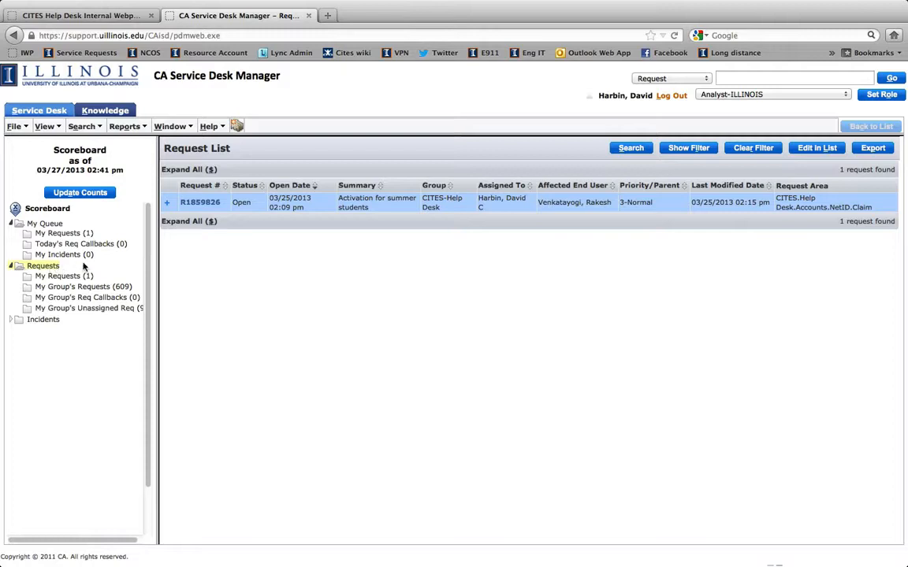
pyautogui.scroll(-1, 77, 239)
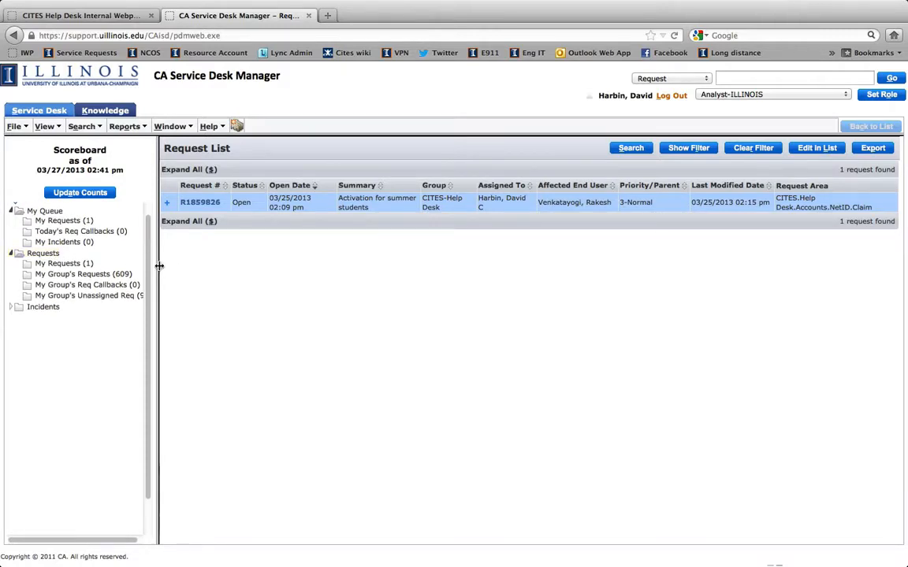
pyautogui.moveTo(158, 267); pyautogui.dragTo(180, 262)
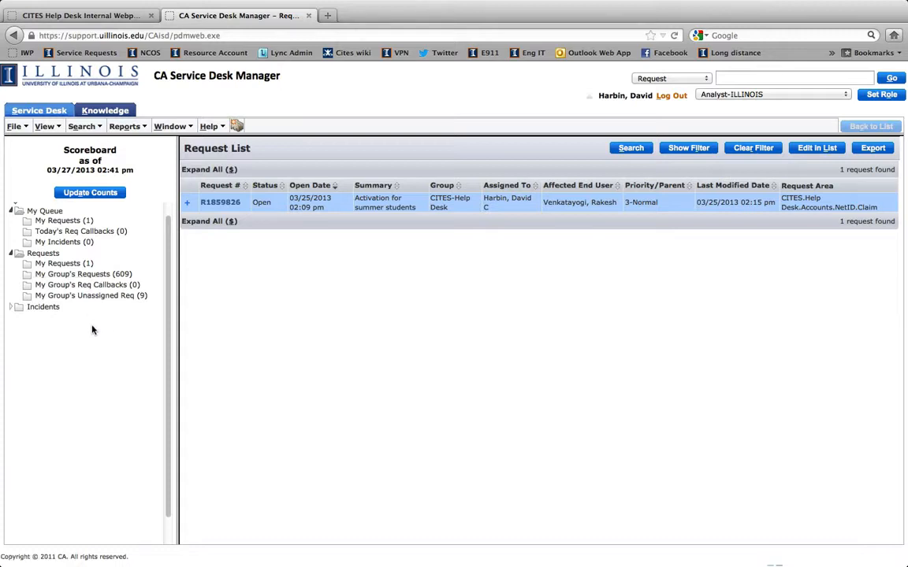
pyautogui.click(127, 300)
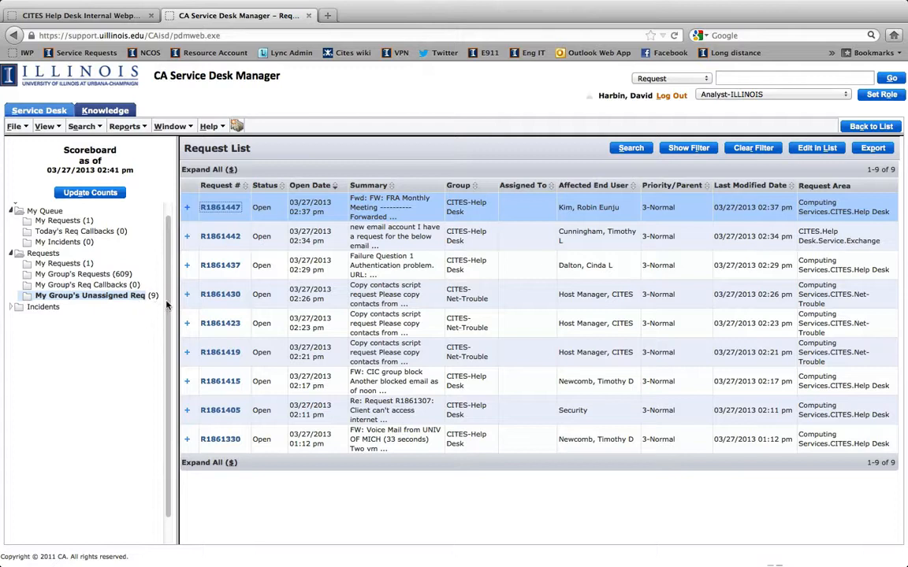
pyautogui.click(90, 194)
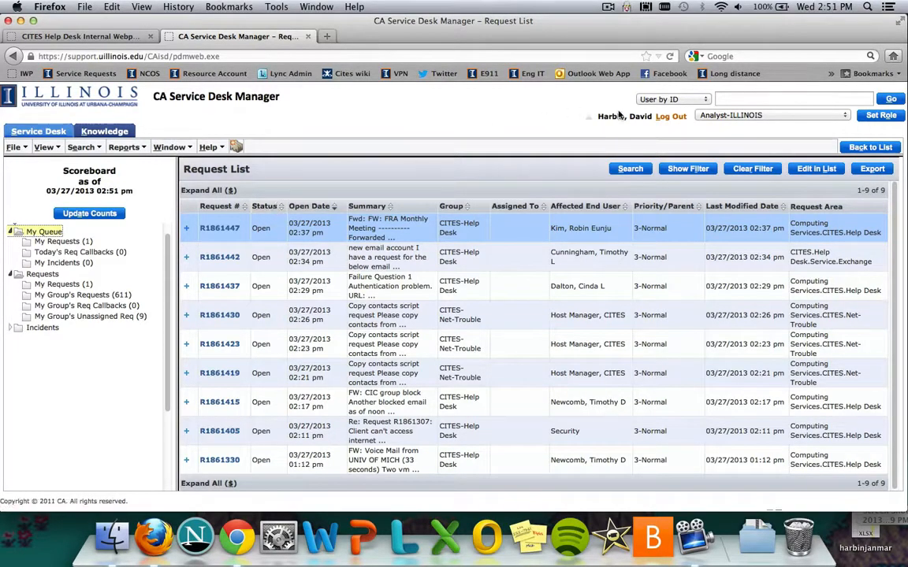
# Look up the contact's profile with a User by ID search on the contact's Enterprise ID
pyautogui.click(662, 100)
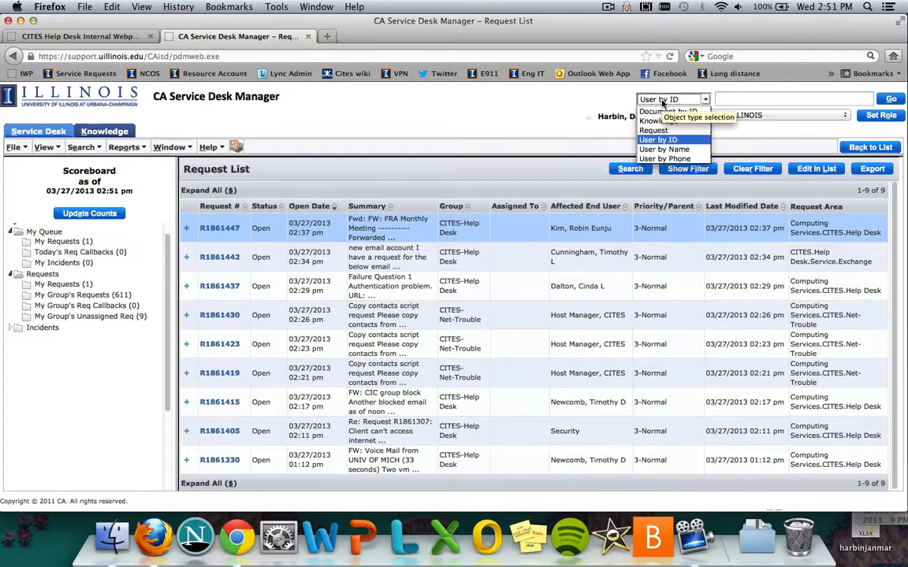
pyautogui.click(658, 140)
pyautogui.click(746, 99)
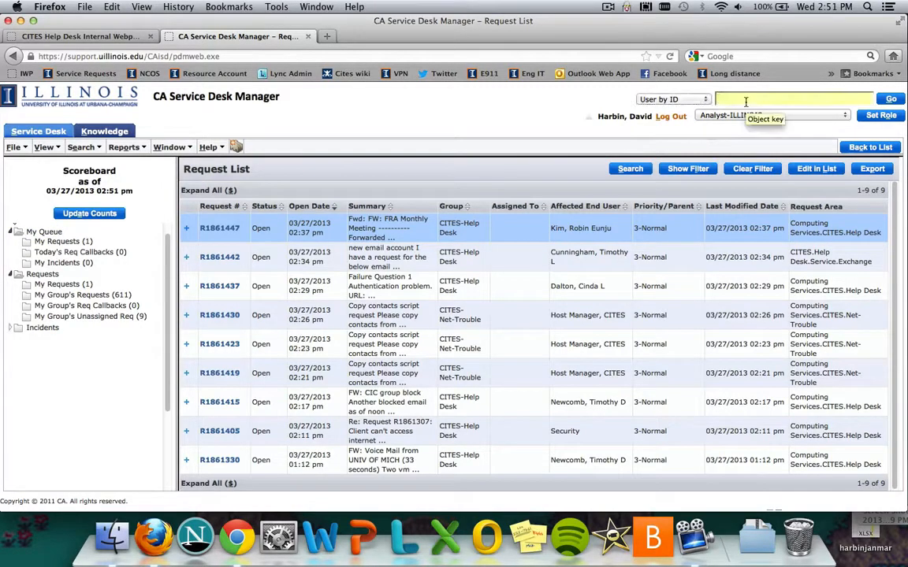
pyautogui.write('harbin1')
pyautogui.click(891, 100)
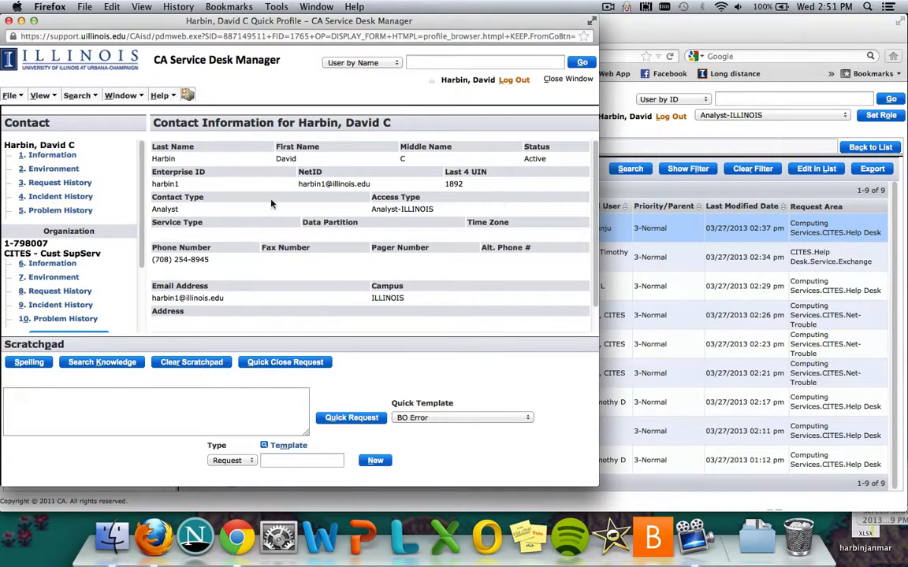
# Review the contact's full request history, and return to the contact information
pyautogui.click(85, 184)
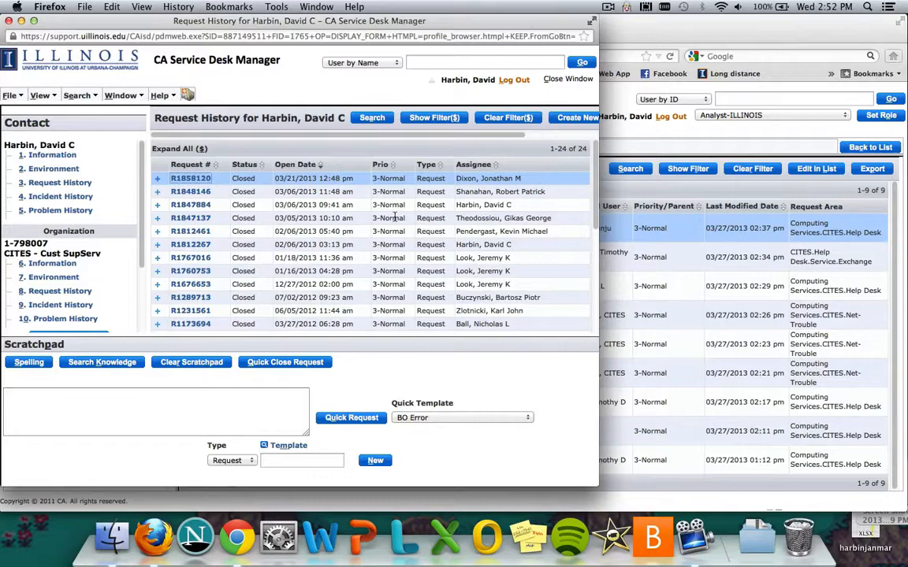
pyautogui.scroll(-5, 394, 218)
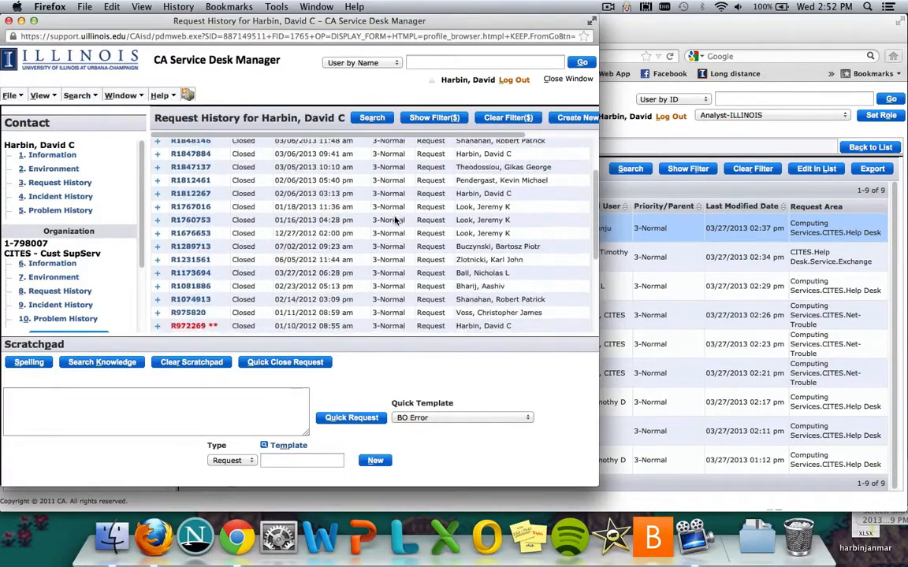
pyautogui.scroll(-2, 396, 220)
pyautogui.scroll(-8, 397, 221)
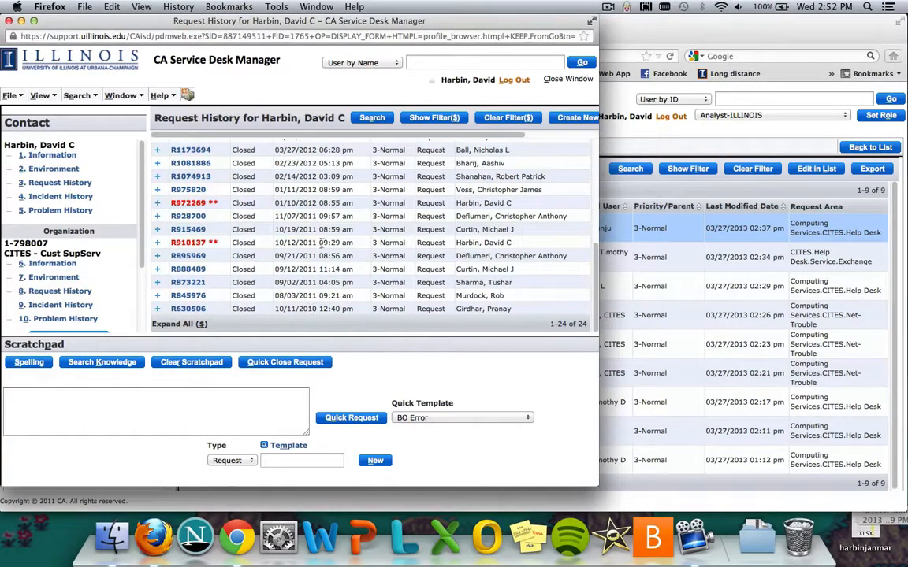
pyautogui.scroll(5, 308, 225)
pyautogui.scroll(3, 325, 230)
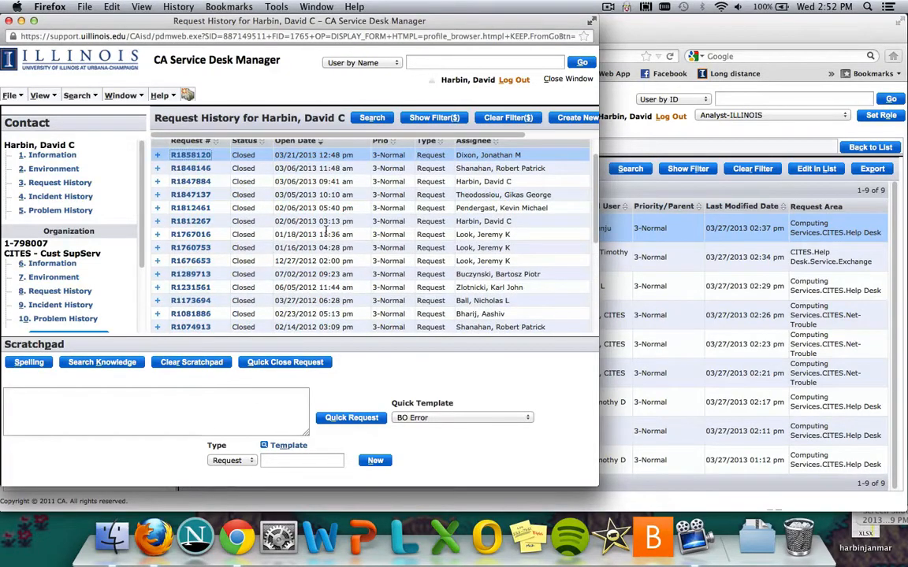
pyautogui.scroll(1, 325, 229)
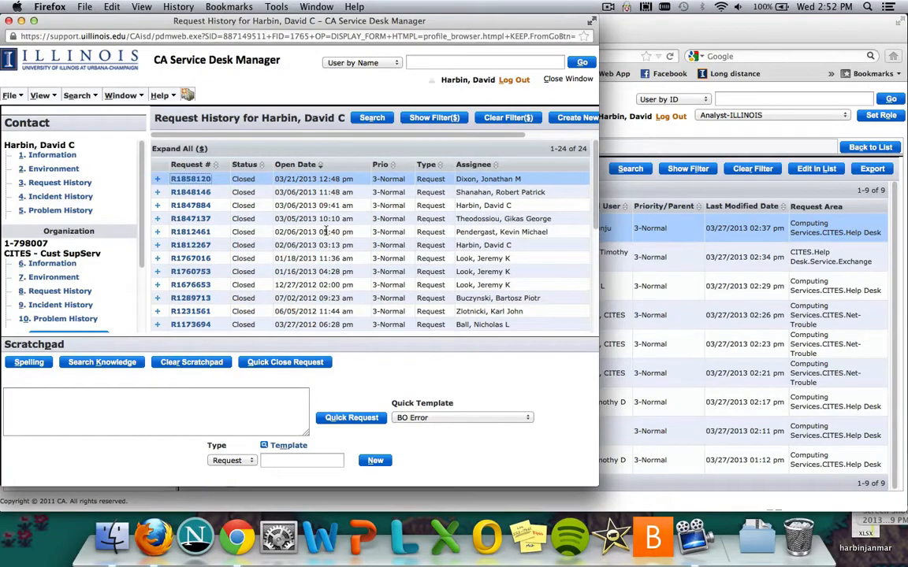
pyautogui.click(52, 155)
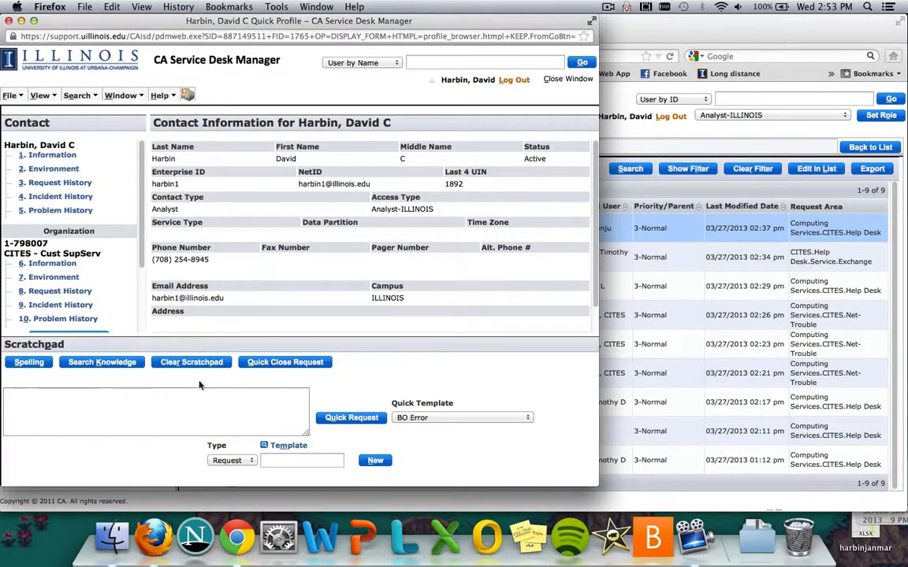
# Enter "password reset" as the description in the profile's scratchpad
pyautogui.click(254, 405)
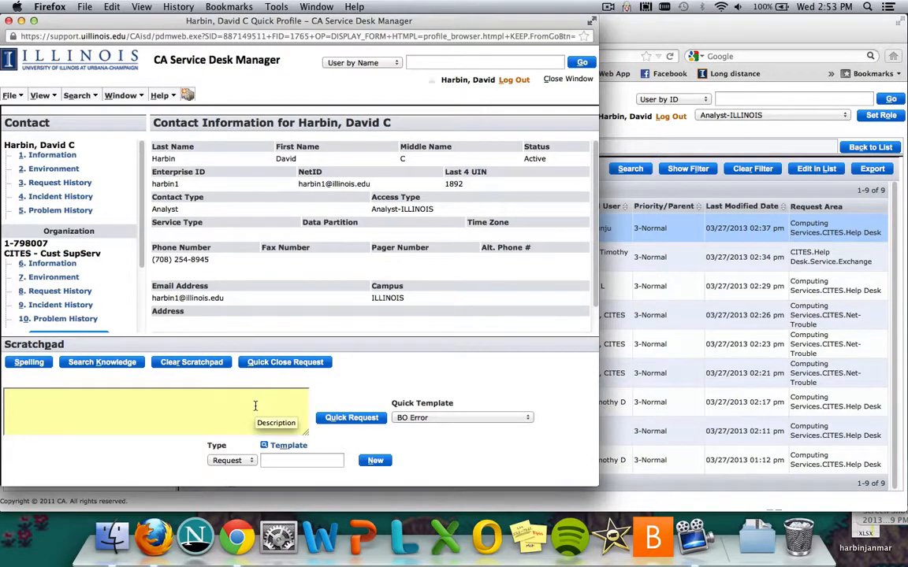
pyautogui.click(254, 406)
pyautogui.write('password reset')
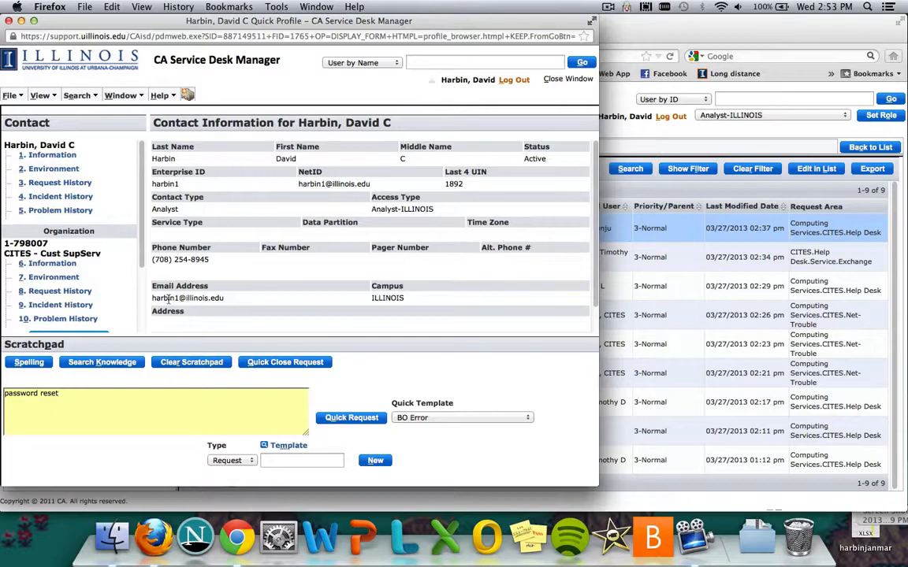
# Search the knowledge documents using the scratchpad text, look through the document list, and return to the contact's profile
pyautogui.click(125, 363)
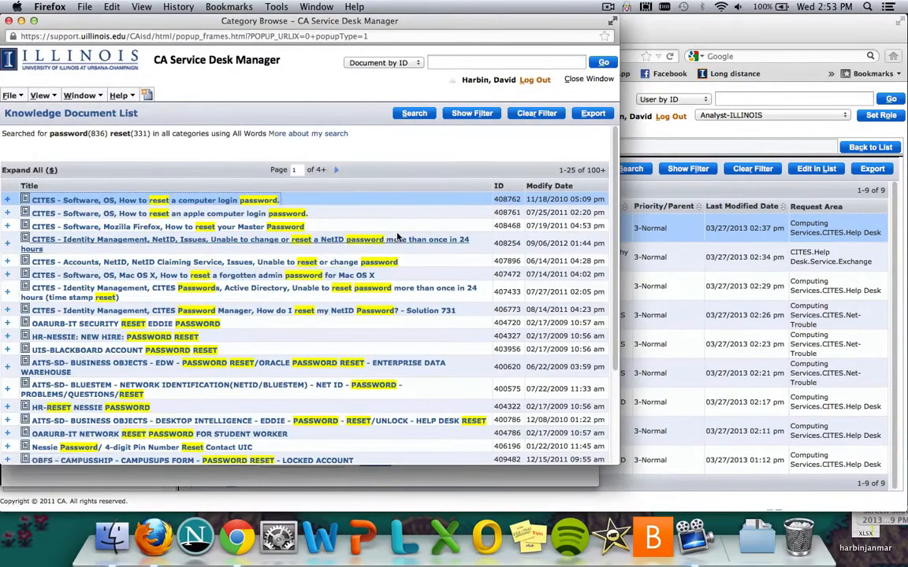
pyautogui.scroll(-1, 398, 236)
pyautogui.scroll(-5, 398, 235)
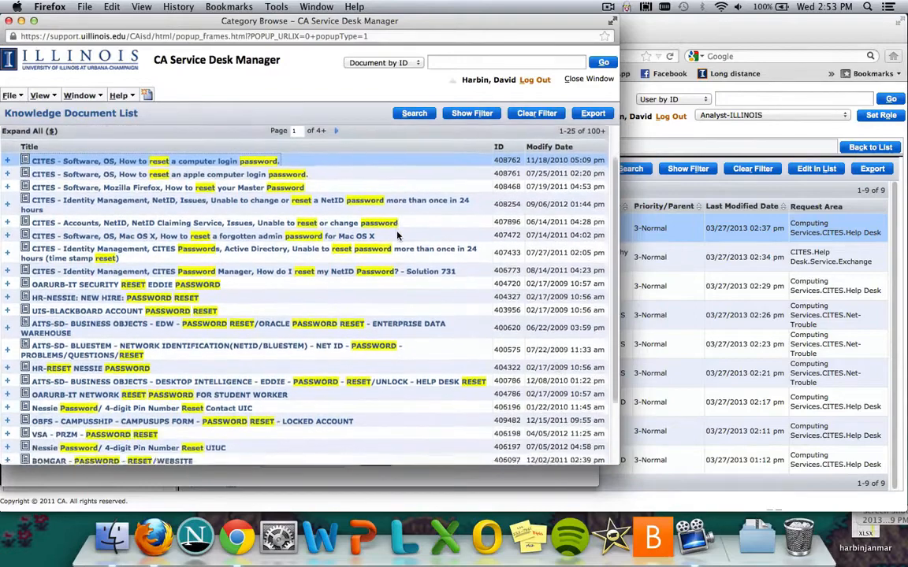
pyautogui.scroll(5, 398, 235)
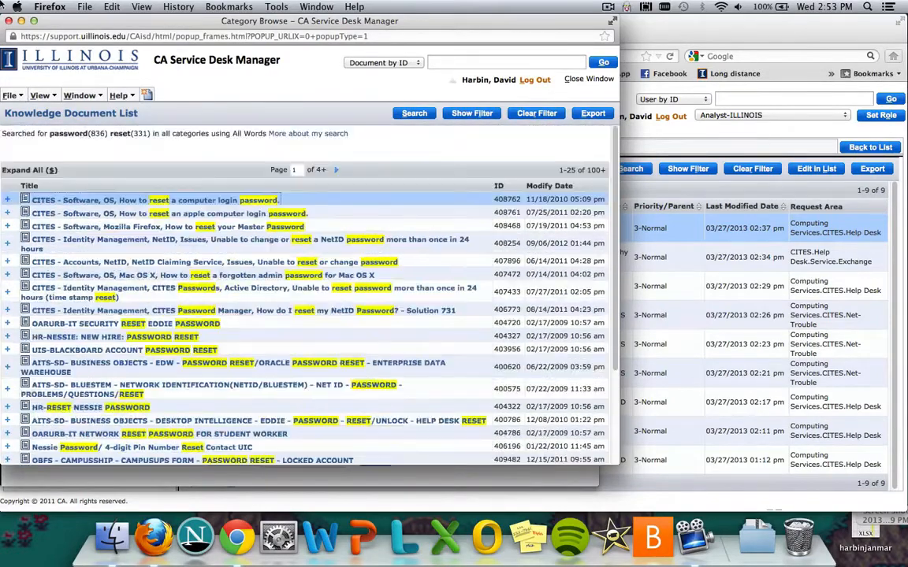
pyautogui.click(8, 21)
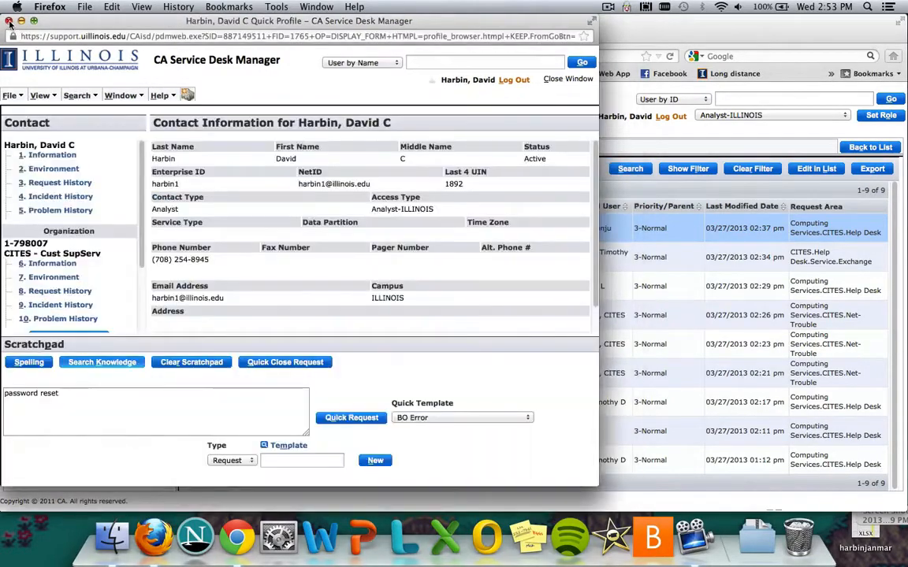
pyautogui.click(79, 398)
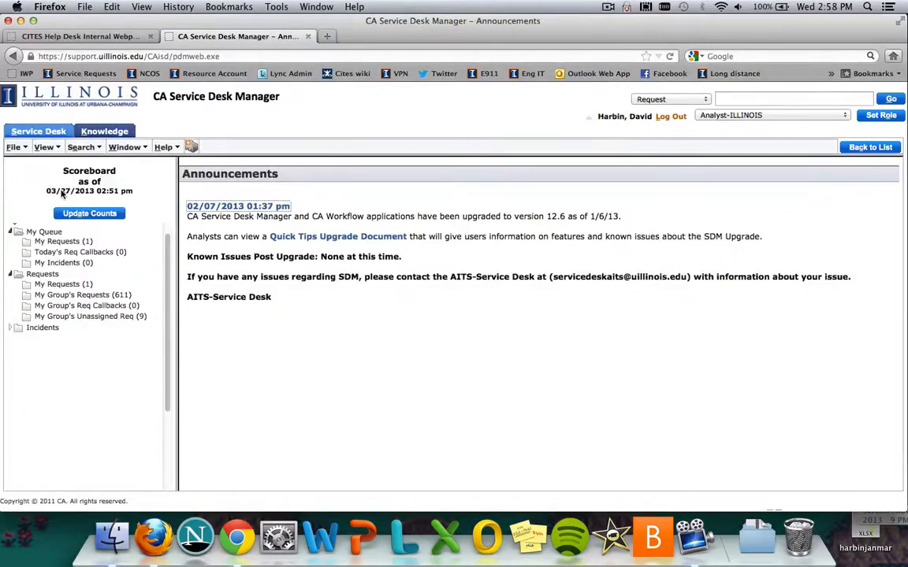
# Create a new request and set its request area to Outlook under CITES, Help Desk, Email
pyautogui.click(18, 148)
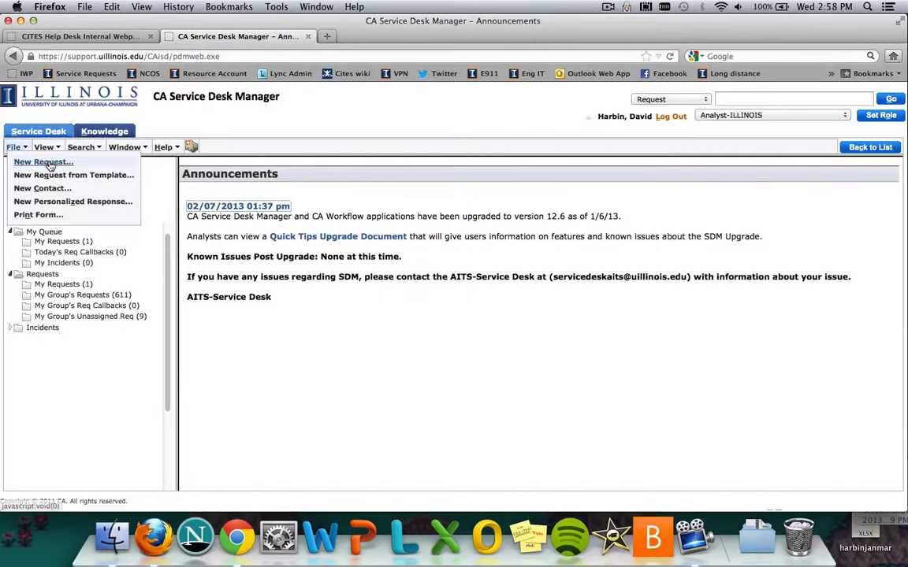
pyautogui.click(50, 163)
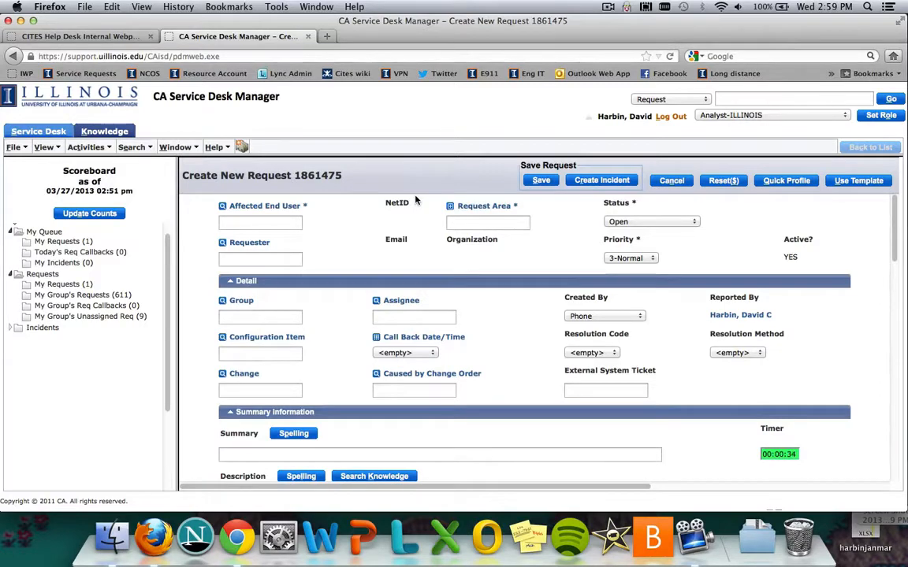
pyautogui.click(472, 206)
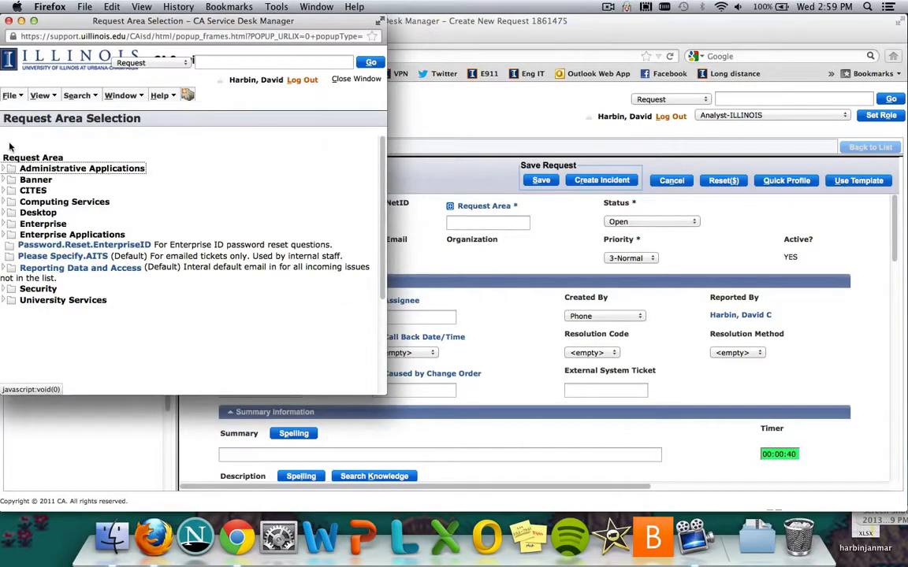
pyautogui.click(34, 197)
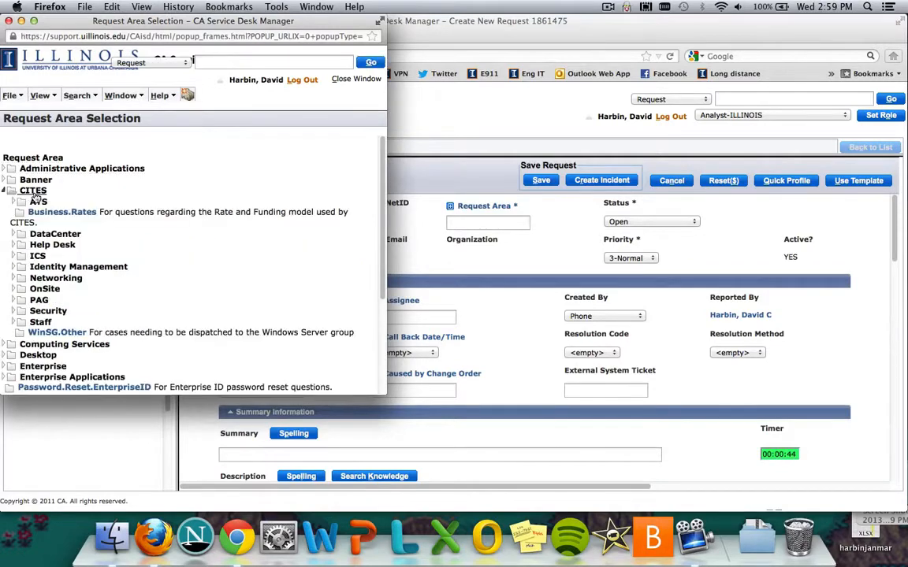
pyautogui.click(52, 245)
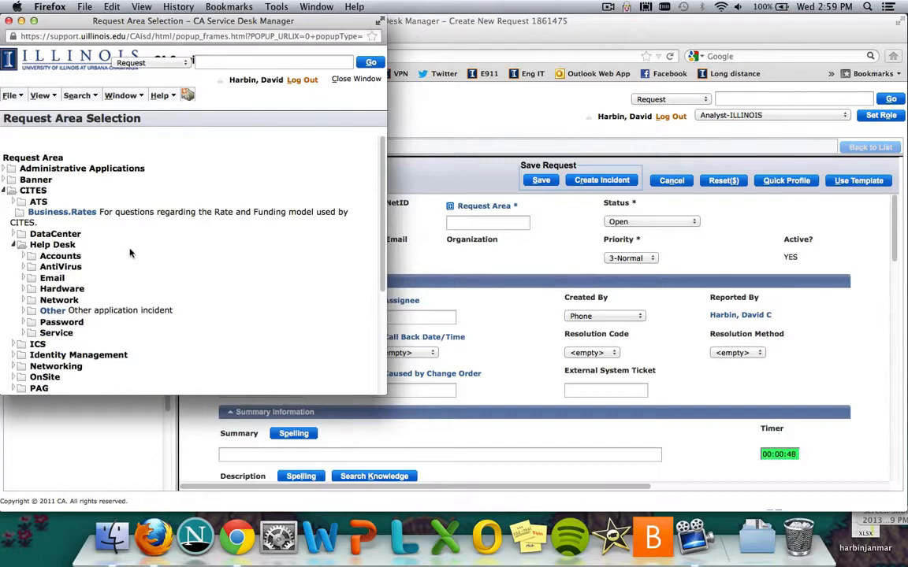
pyautogui.scroll(-1, 130, 253)
pyautogui.scroll(-3, 130, 253)
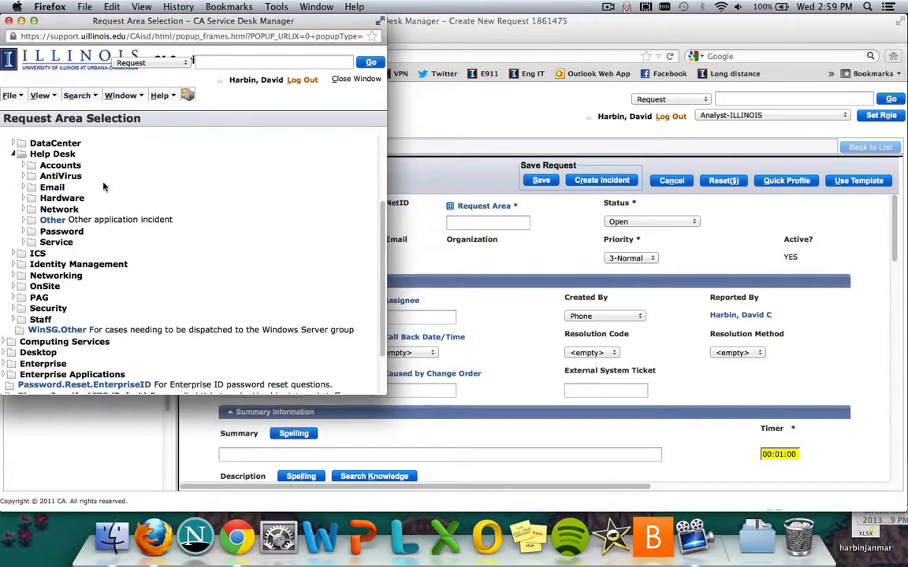
pyautogui.click(52, 188)
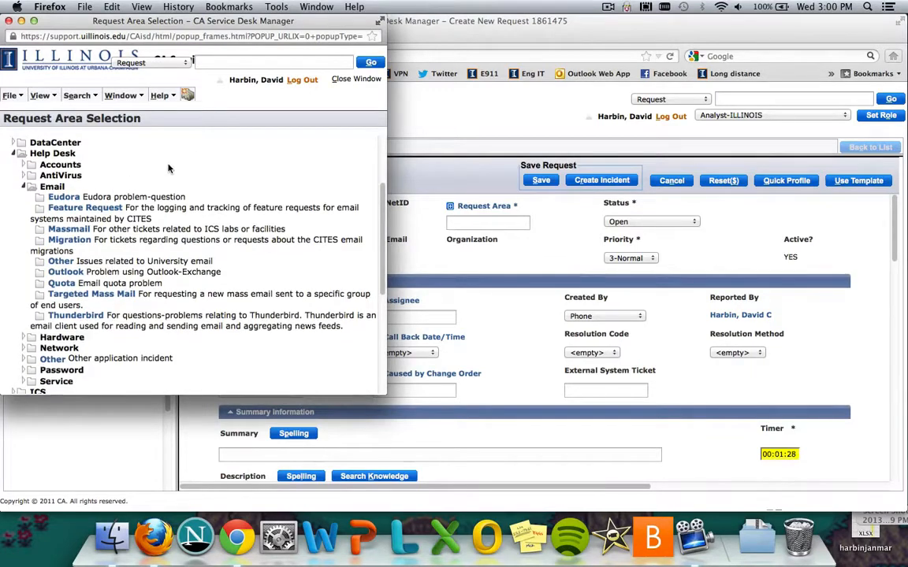
pyautogui.scroll(-4, 168, 165)
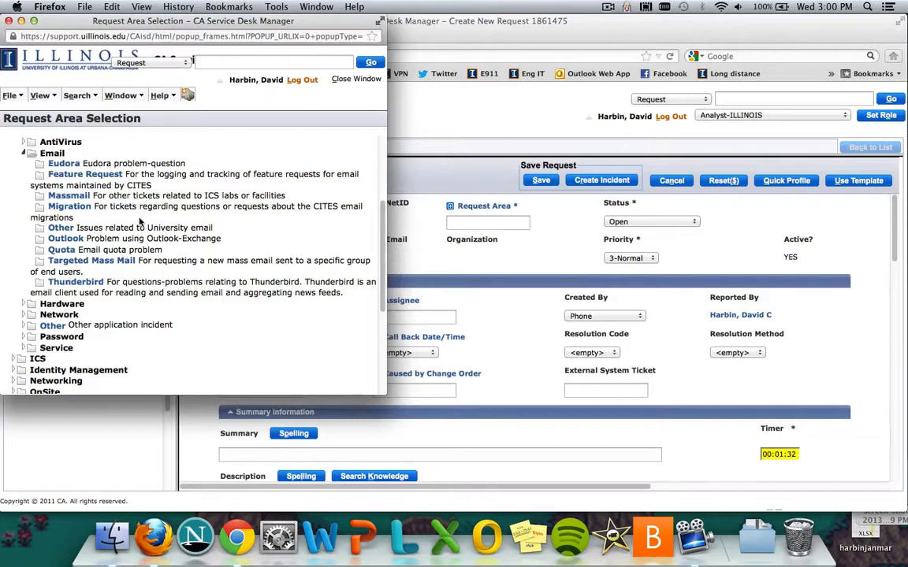
pyautogui.click(80, 242)
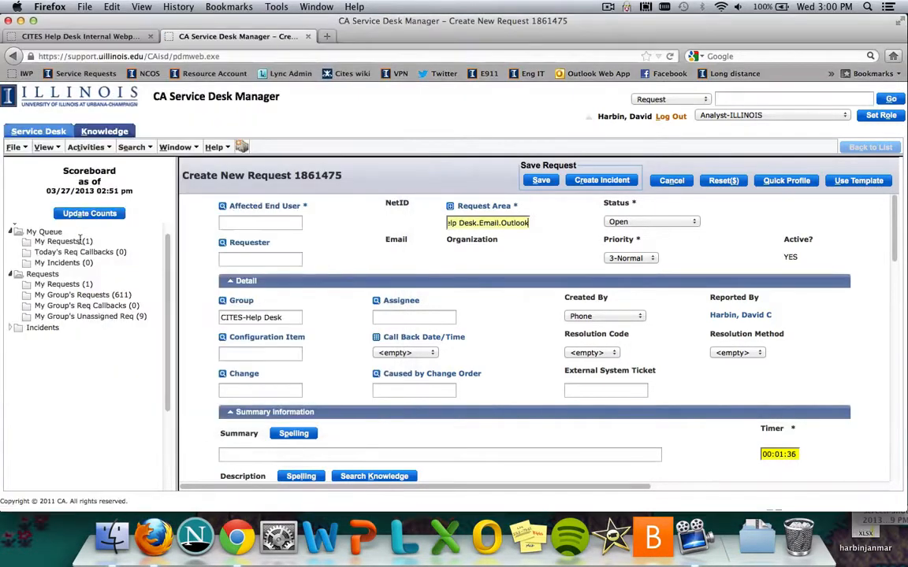
# Replace the request area with the wildcard search %outlook% and check the end of the filled-in path
pyautogui.tripleClick(514, 223)
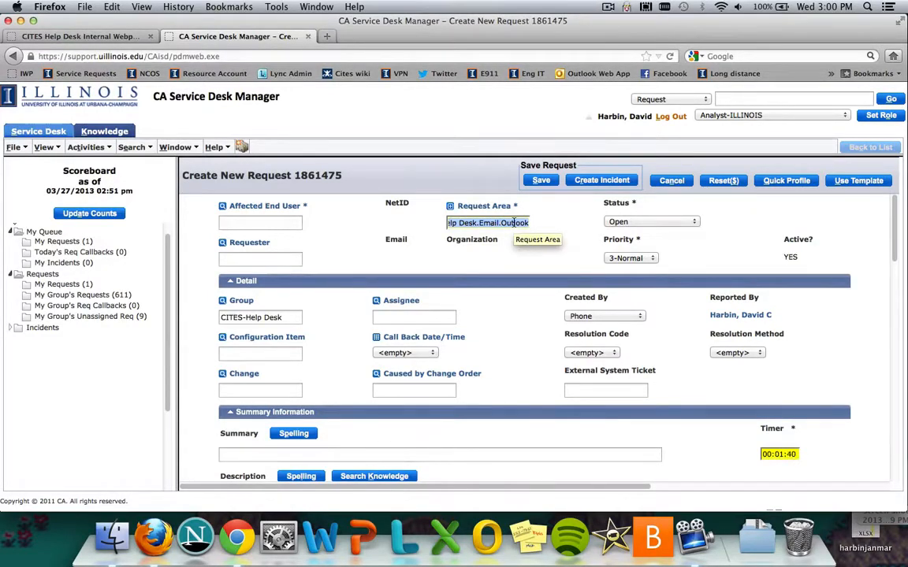
pyautogui.press('BackSpace')
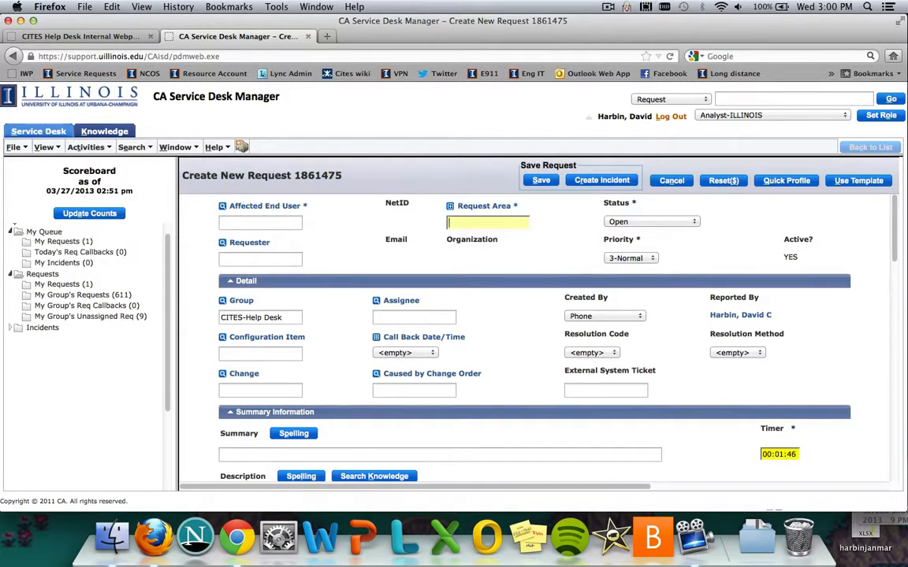
pyautogui.write('%outlock')
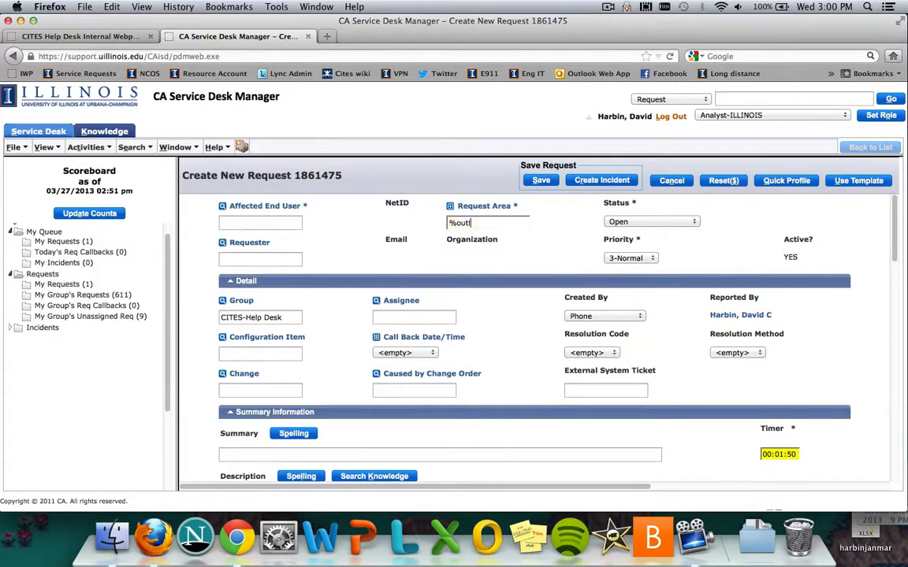
pyautogui.press('BackSpace')
pyautogui.press('BackSpace')
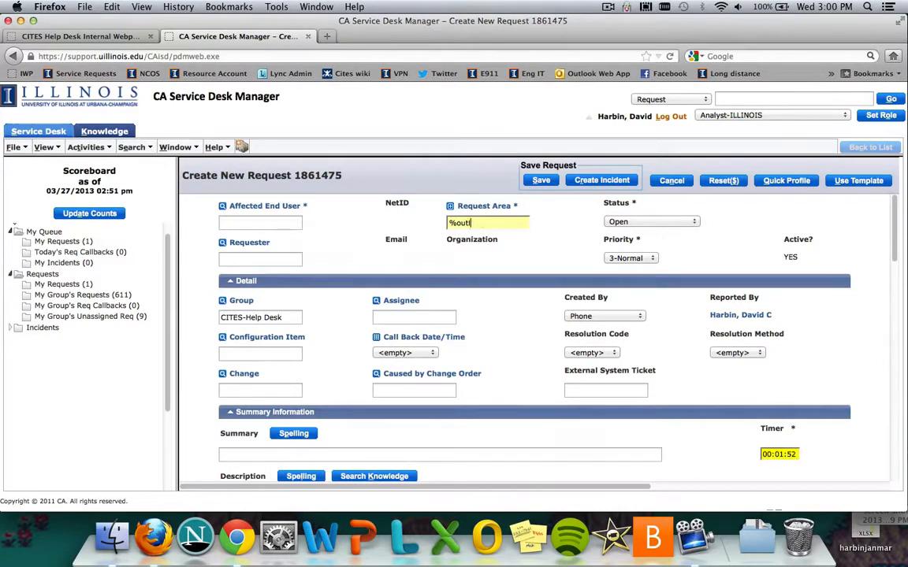
pyautogui.write('k')
pyautogui.press('BackSpace')
pyautogui.write('okj')
pyautogui.press('BackSpace')
pyautogui.write('%')
pyautogui.press('Tab')
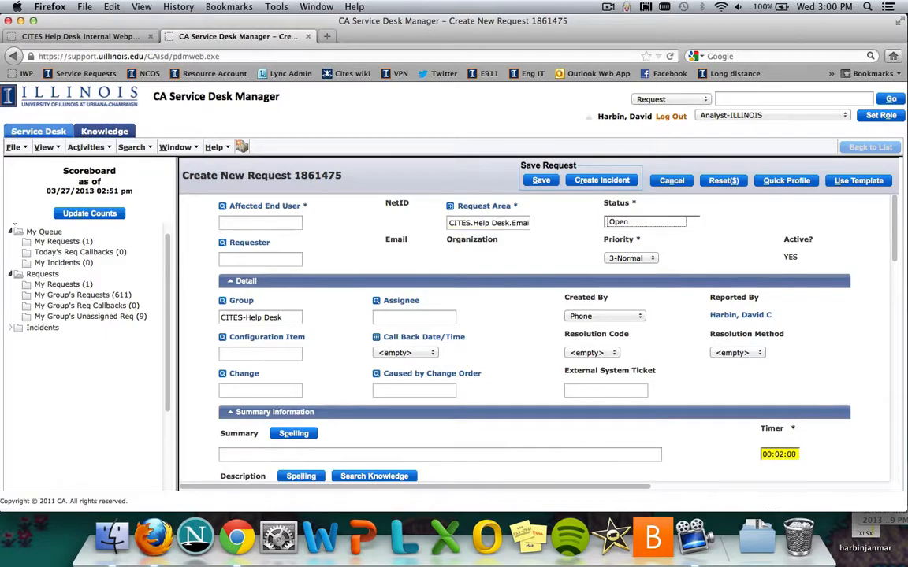
pyautogui.click(518, 223)
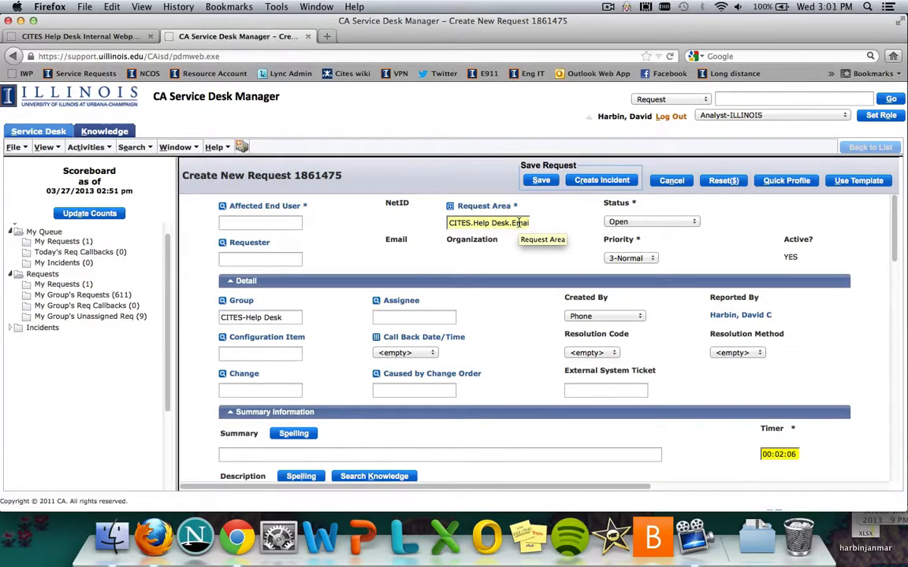
pyautogui.press('Right')
pyautogui.press('Right')
pyautogui.press('Right')
pyautogui.press('Right')
pyautogui.press('Right')
pyautogui.press('Right')
pyautogui.press('Right')
pyautogui.press('Right')
pyautogui.press('Right')
pyautogui.press('Right')
pyautogui.press('Right')
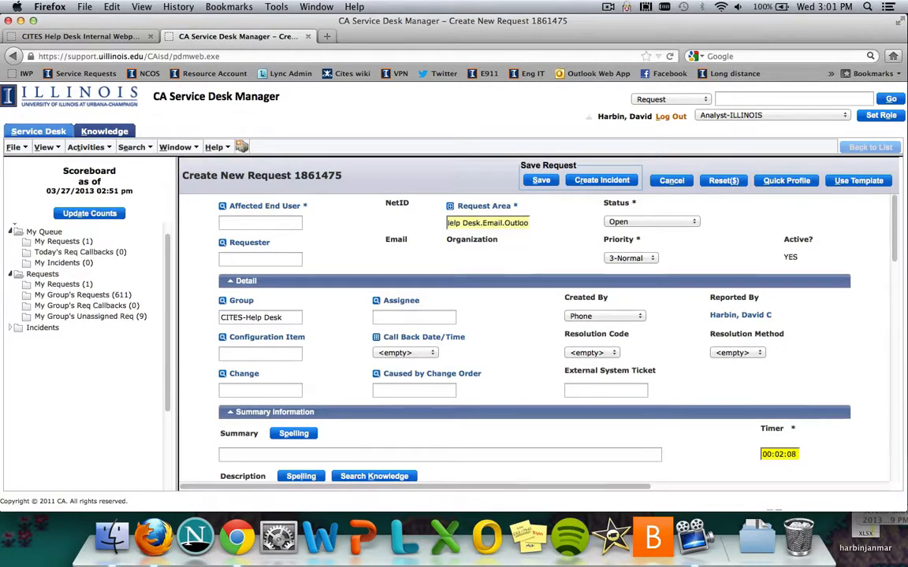
# Search the request areas for %email% and expand the CITES, Help Desk and Email branches in the selection
pyautogui.tripleClick(519, 223)
pyautogui.press('BackSpace')
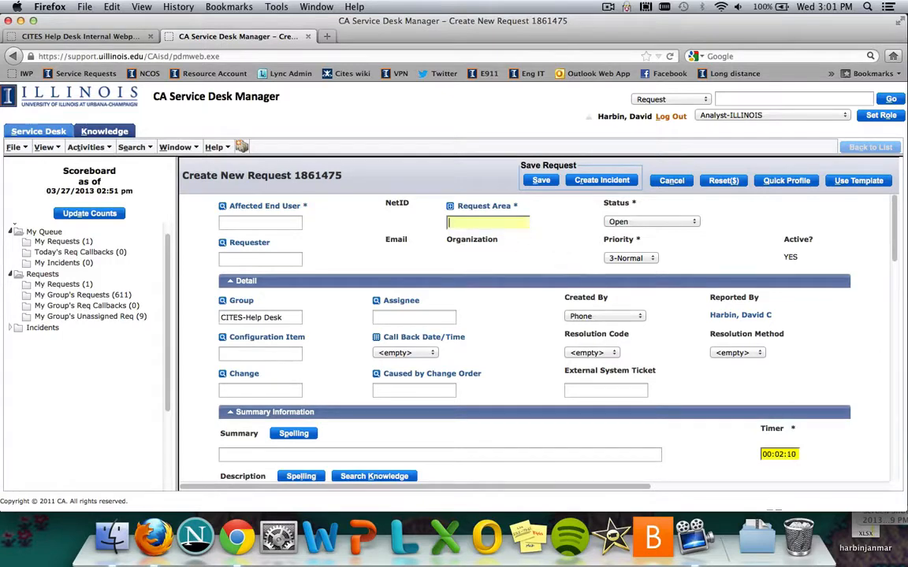
pyautogui.write('%email%')
pyautogui.press('Tab')
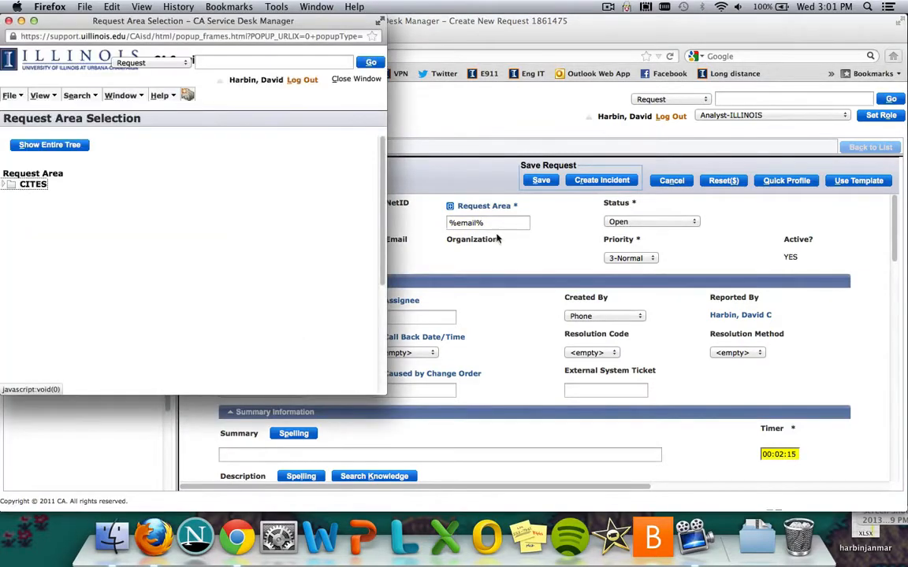
pyautogui.click(33, 185)
pyautogui.click(50, 196)
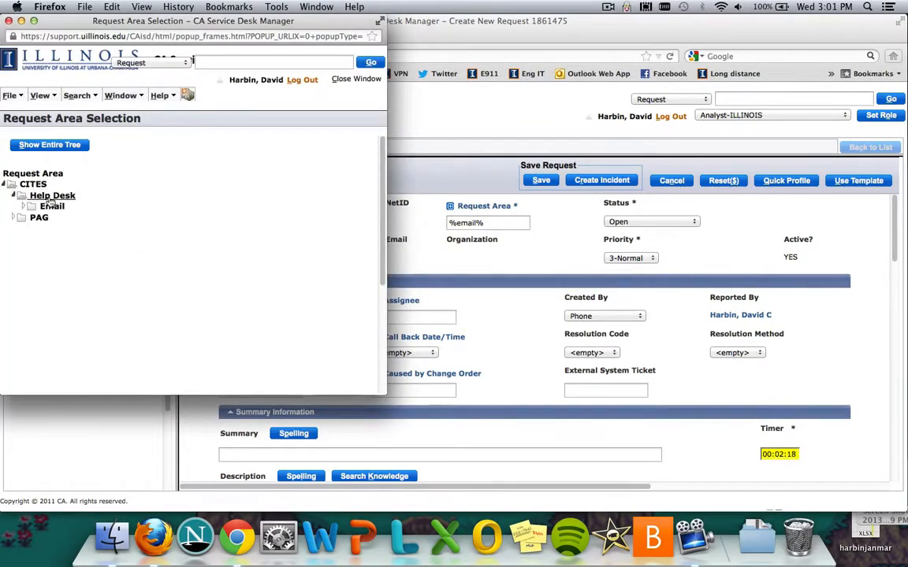
pyautogui.click(52, 205)
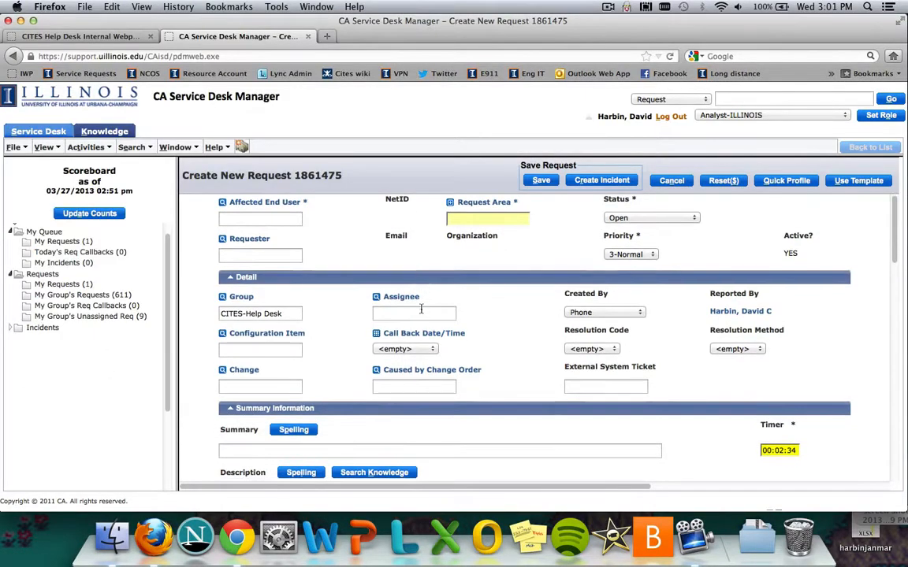
# Fill in the assignee with the analyst's name by looking up the last name, and clear the field again
pyautogui.click(420, 313)
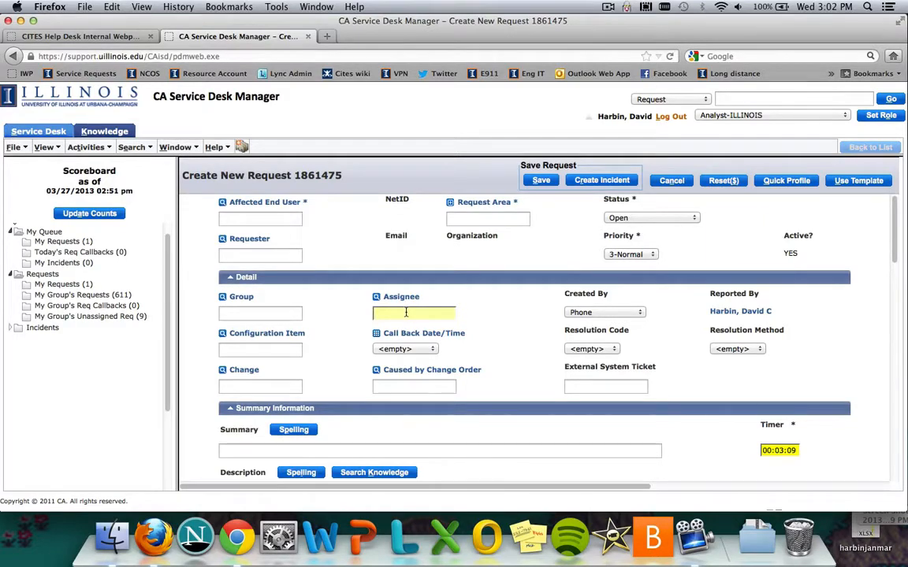
pyautogui.write('harbin')
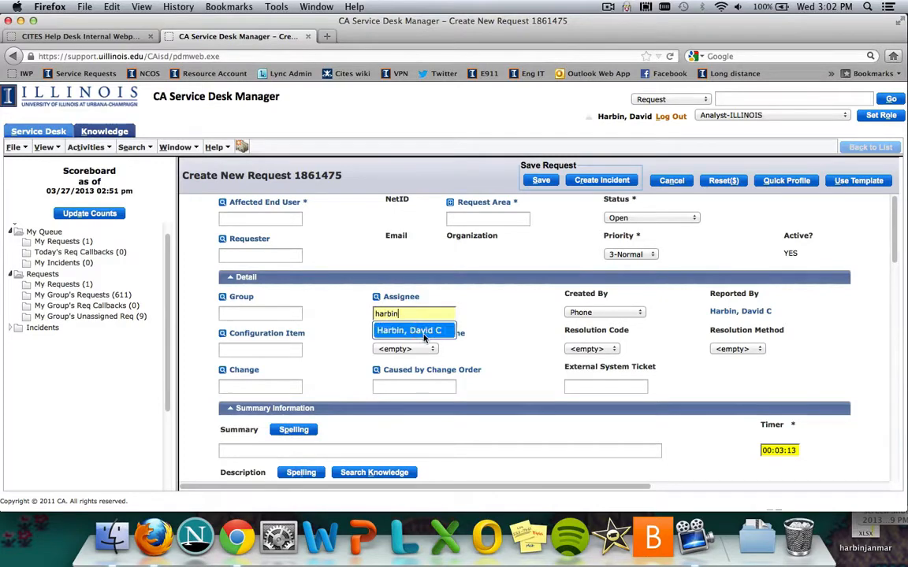
pyautogui.click(429, 331)
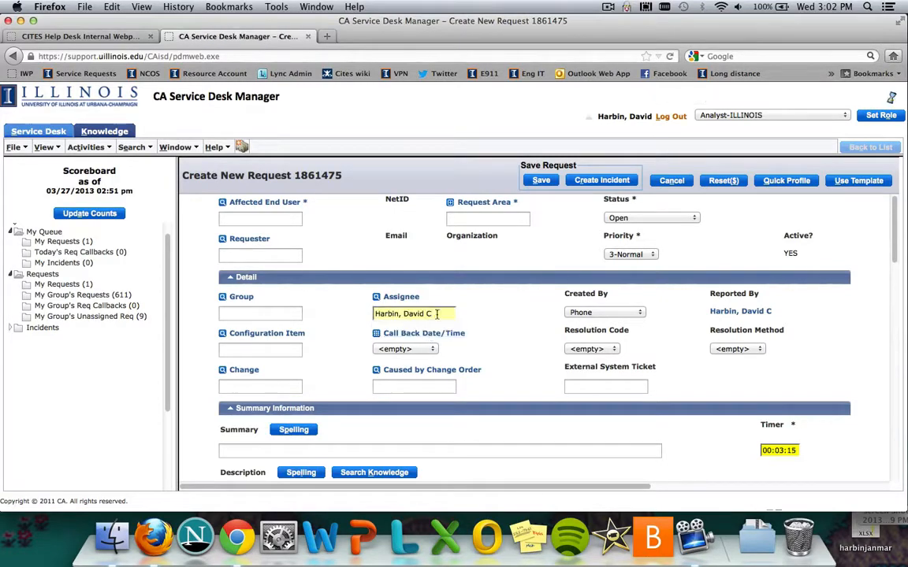
pyautogui.press('BackSpace')
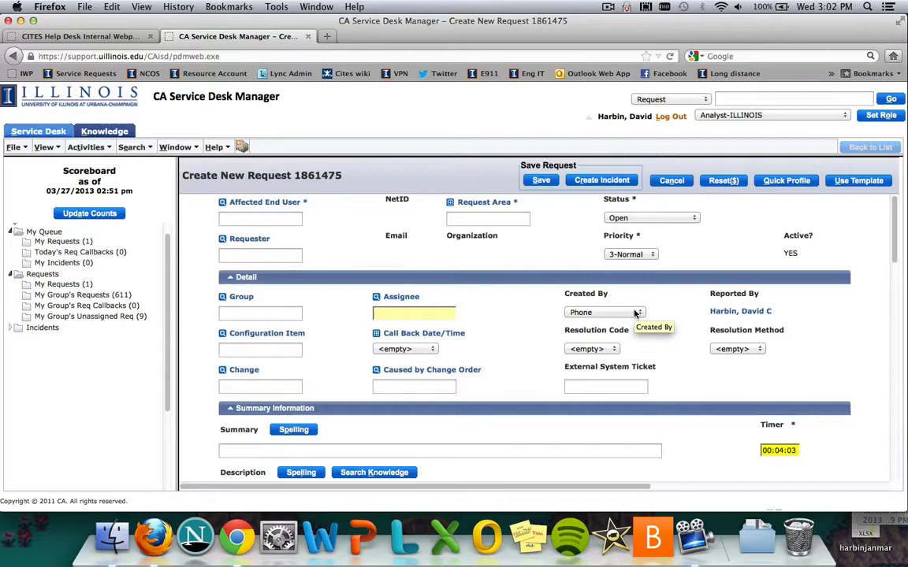
# Review the options for how the request was created and set Created By to Chat
pyautogui.click(635, 313)
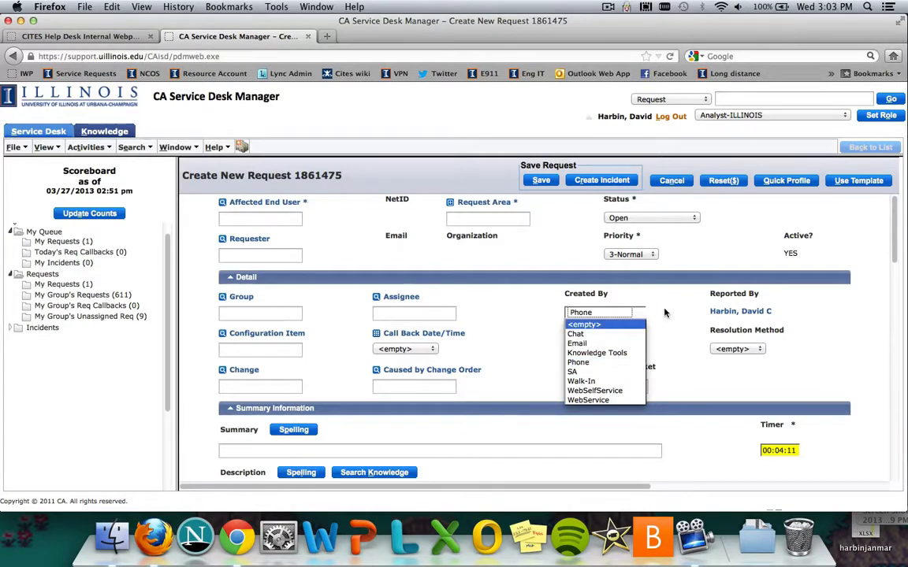
pyautogui.click(665, 313)
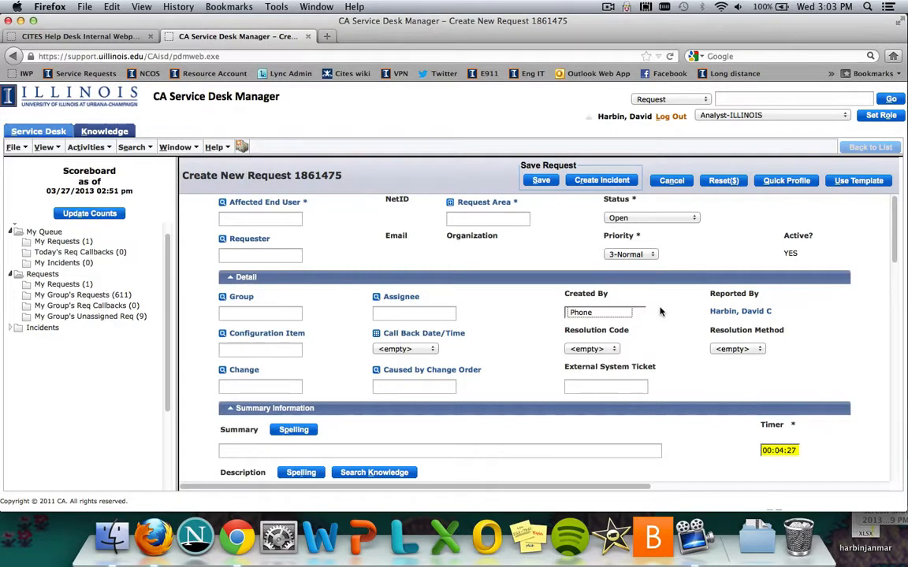
pyautogui.click(634, 313)
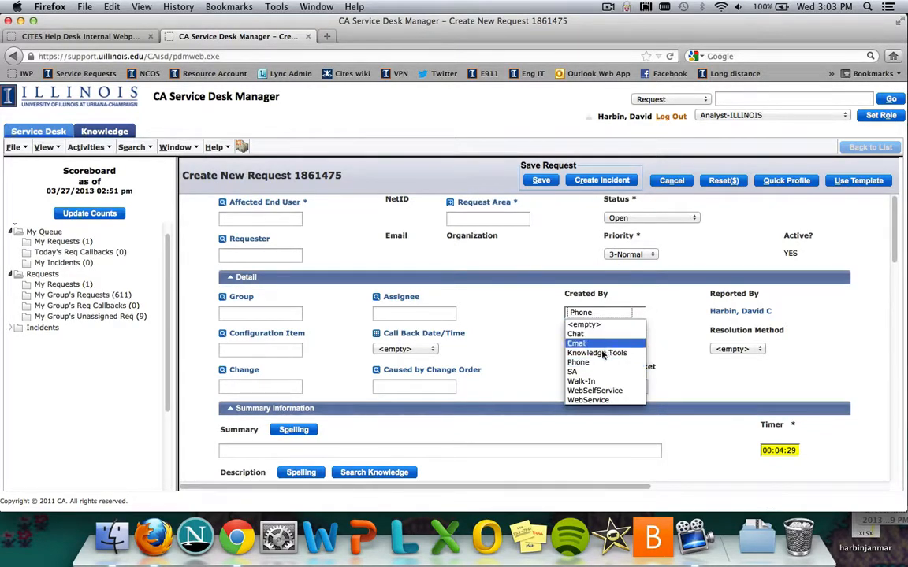
pyautogui.click(699, 294)
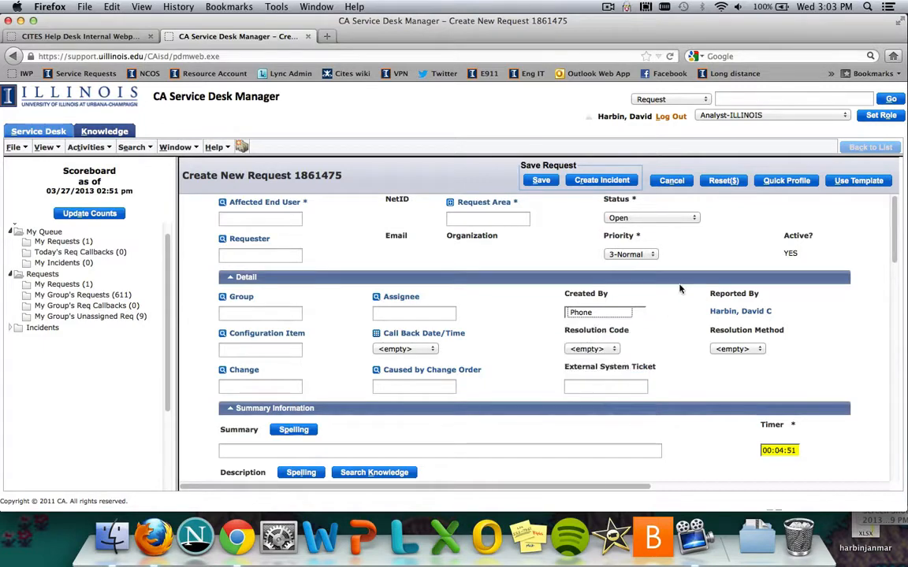
pyautogui.click(622, 315)
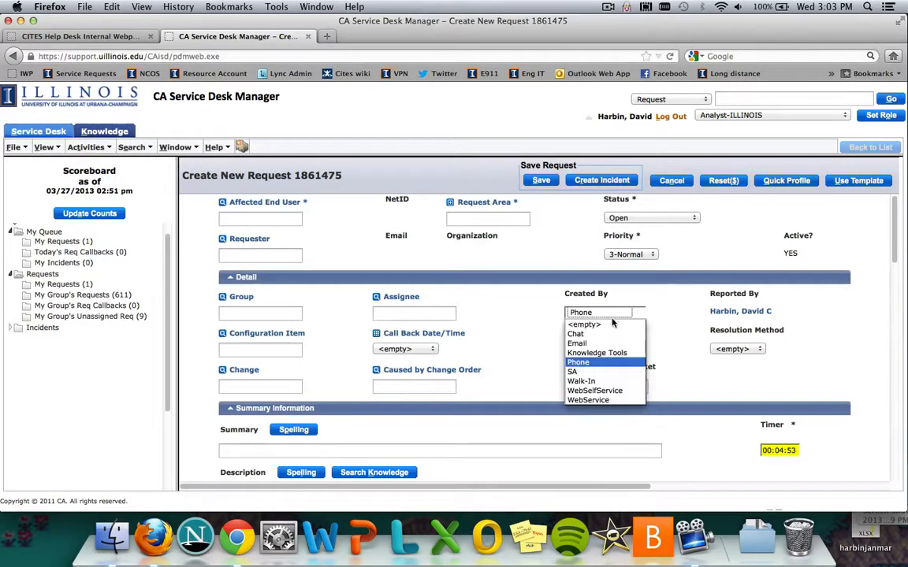
pyautogui.click(637, 334)
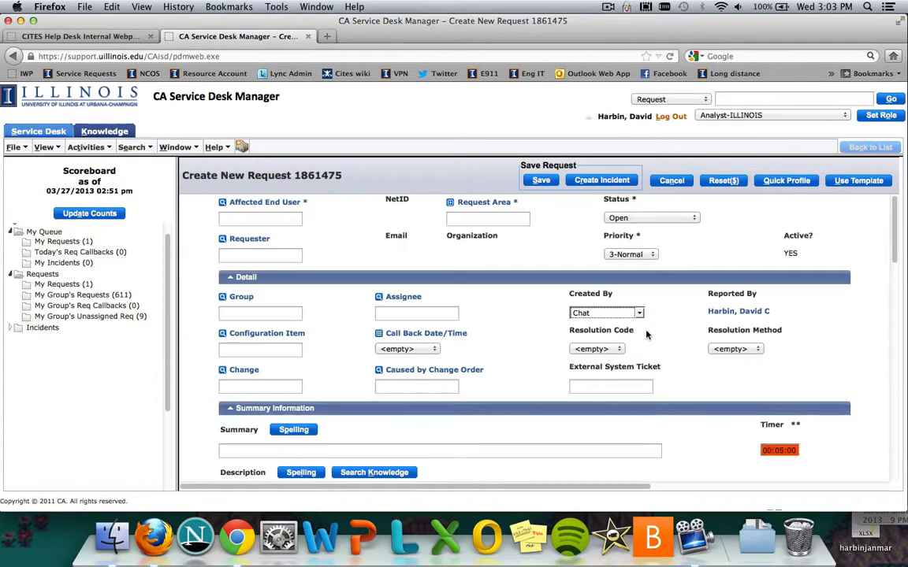
# Fill the request's summary with the suggested entry "Google Apps setup and password reset" by starting from "Google"
pyautogui.scroll(-4, 311, 302)
pyautogui.click(310, 300)
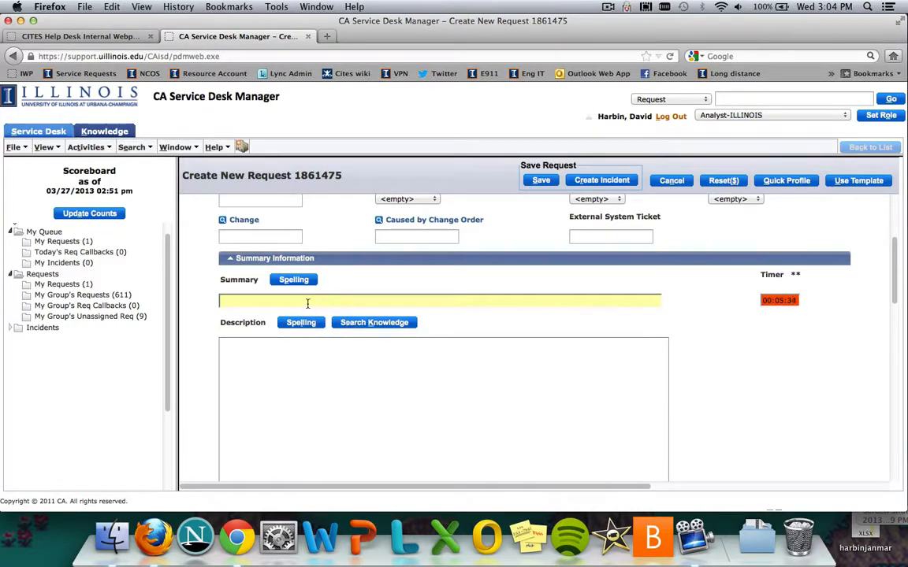
pyautogui.write('Google')
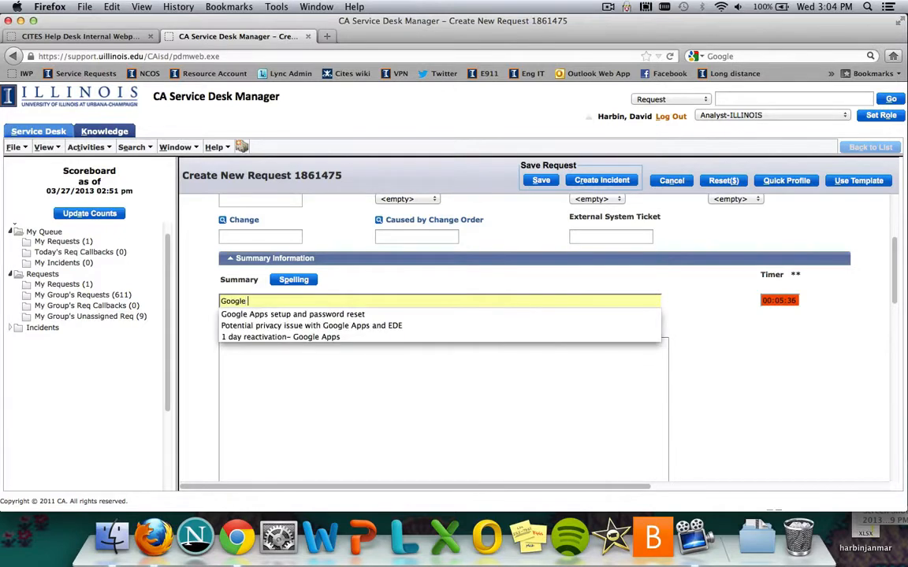
pyautogui.click(341, 314)
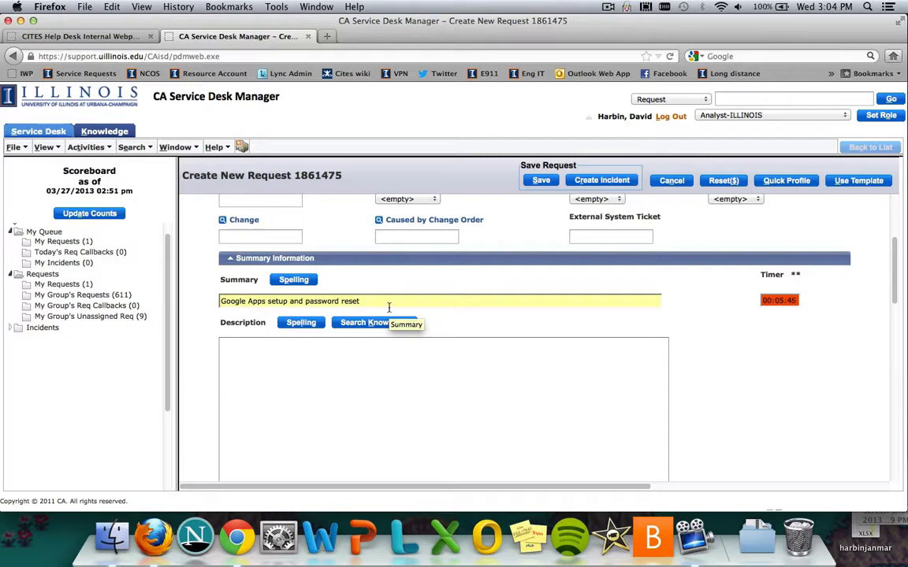
# Append filler text to the suggested summary and clear the whole summary
pyautogui.write('jh lfjflkd fjldskfj dslkfjdsldsj')
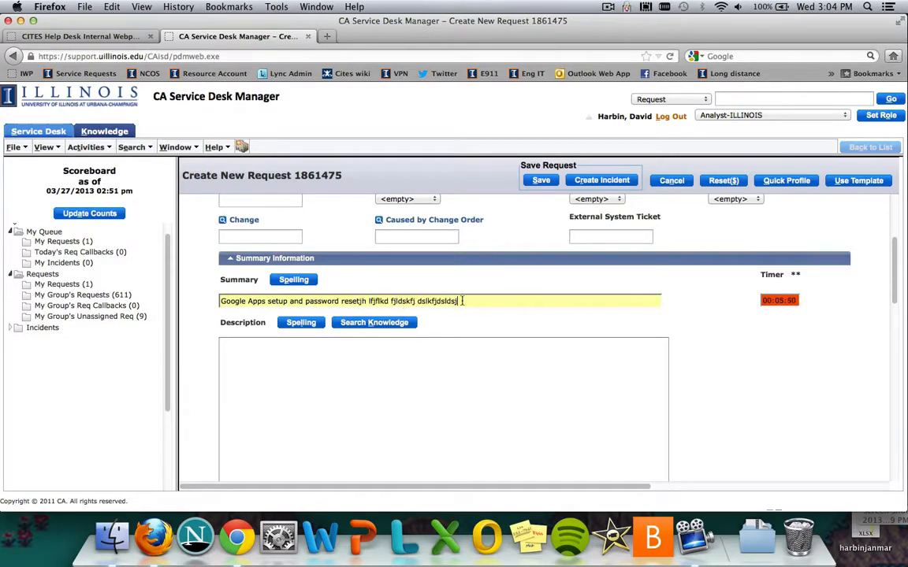
pyautogui.moveTo(462, 301); pyautogui.dragTo(258, 290)
pyautogui.press('BackSpace')
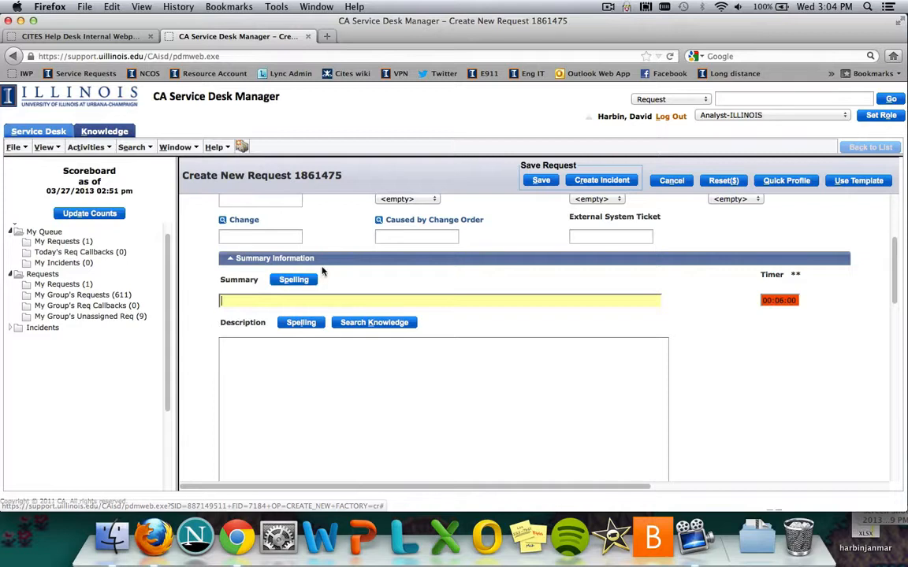
# Open the newest request in the group's unassigned queue and review its details, description and activity log
pyautogui.click(265, 360)
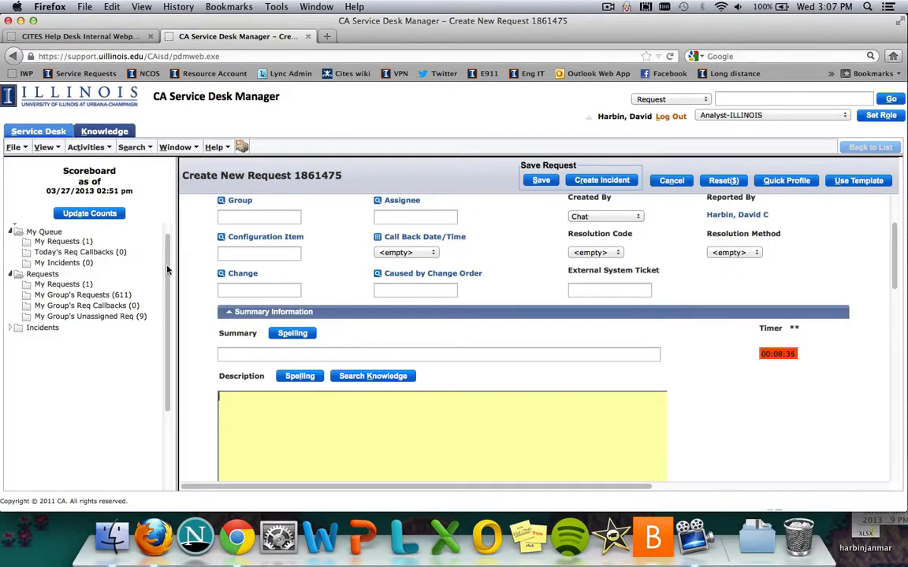
pyautogui.click(118, 316)
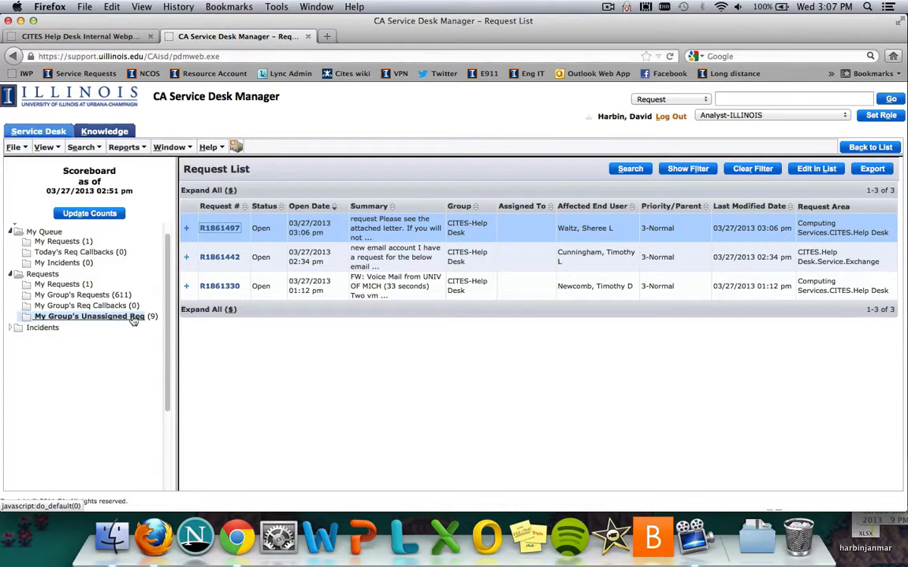
pyautogui.click(221, 228)
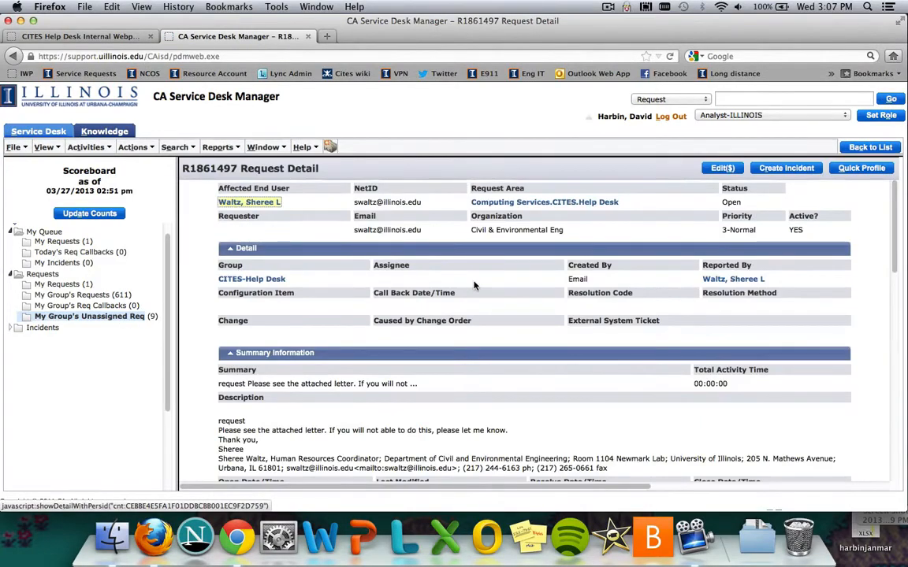
pyautogui.scroll(-3, 479, 237)
pyautogui.scroll(-5, 475, 285)
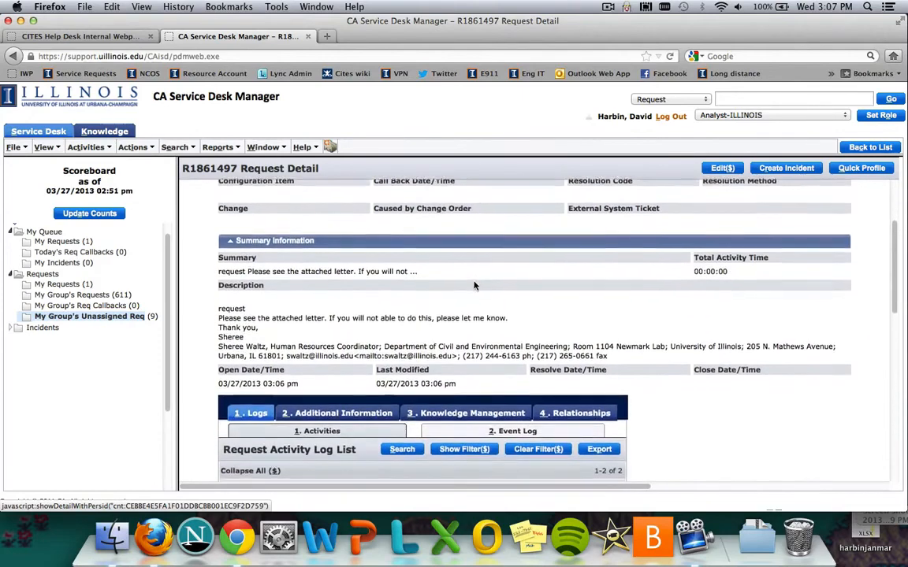
# Open a Log Comment activity for the request, return to the request details and look over them
pyautogui.click(100, 151)
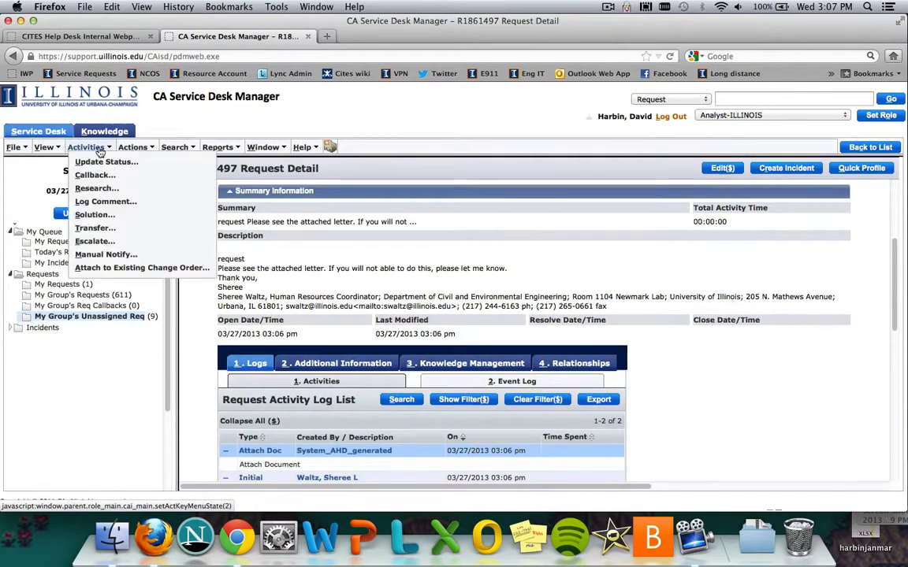
pyautogui.click(105, 203)
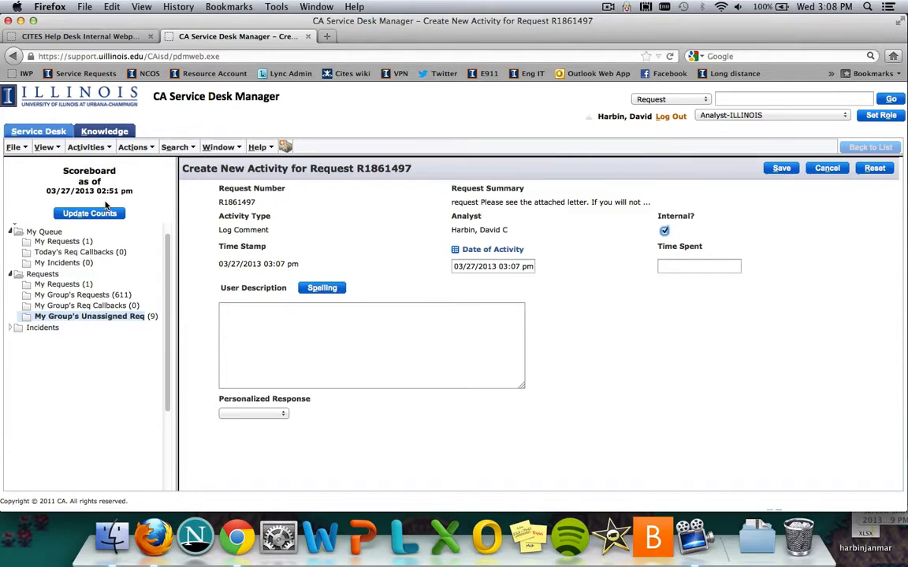
pyautogui.press('BackSpace')
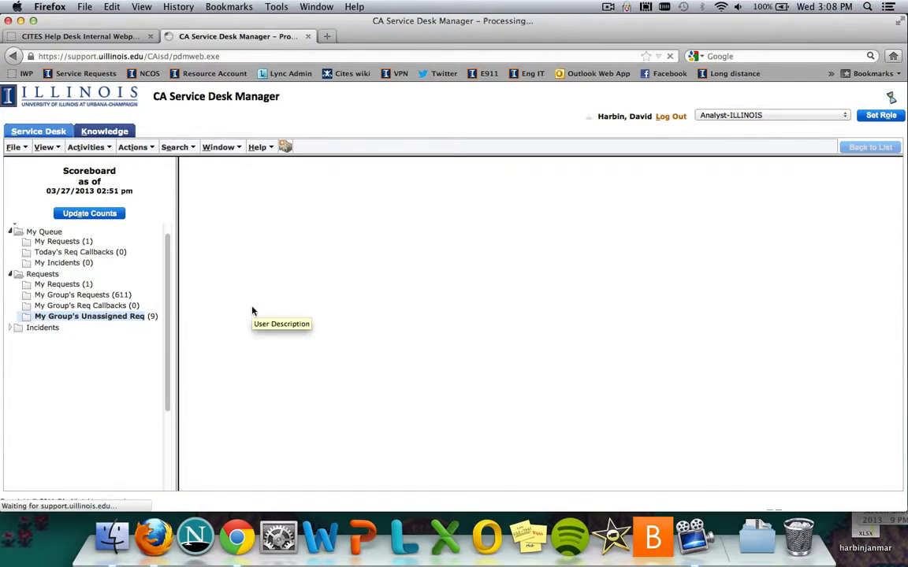
pyautogui.scroll(-3, 364, 280)
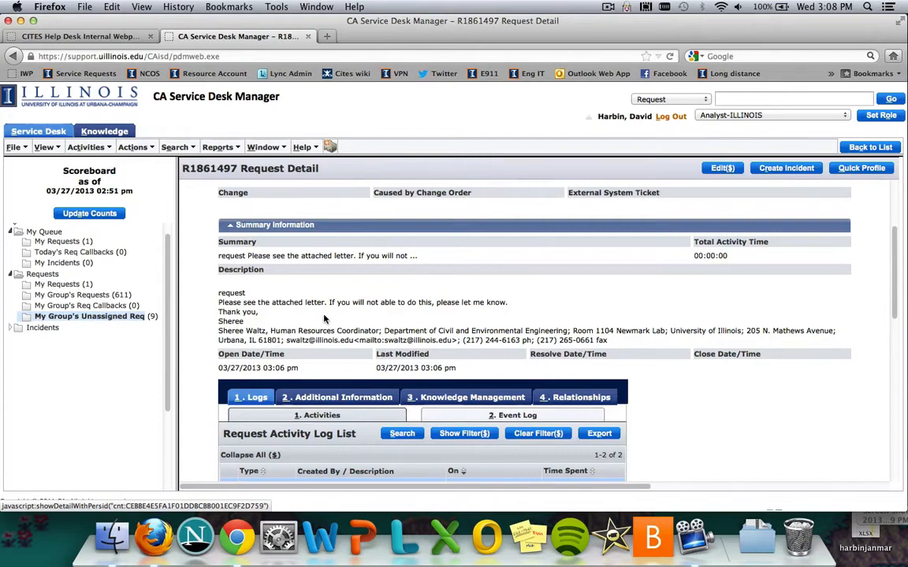
pyautogui.hscroll(5, 327, 318)
pyautogui.scroll(1, 212, 323)
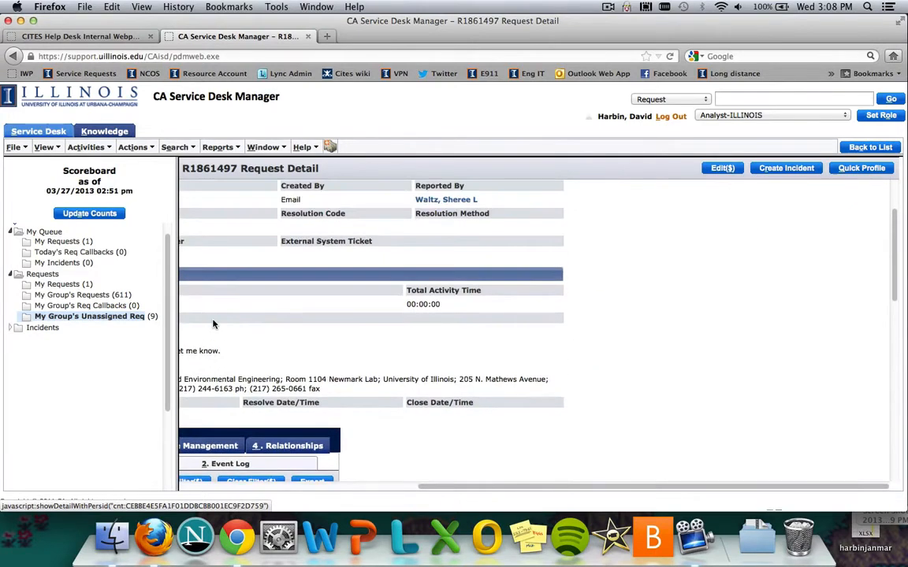
pyautogui.scroll(1, 214, 323)
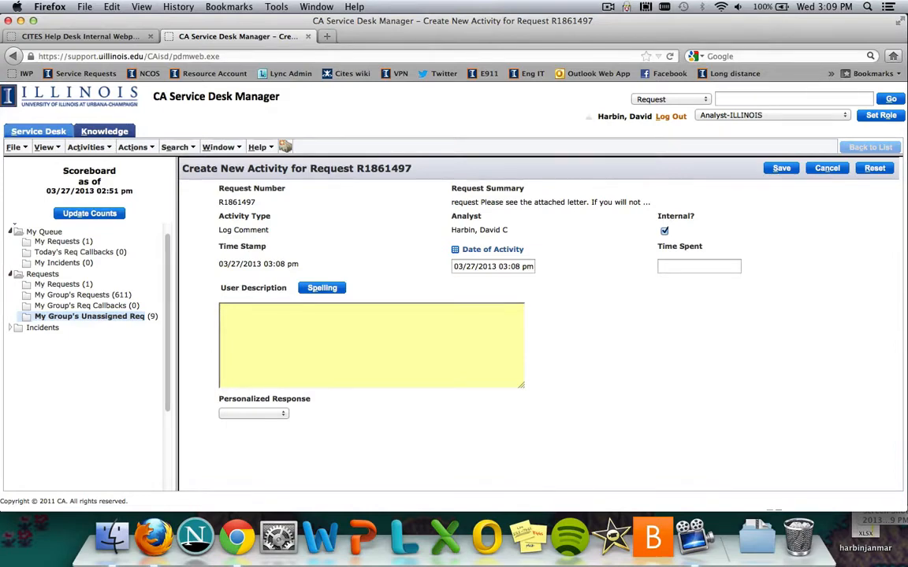
# Enter filler text as the log comment's user description, clear it and go back to the request details
pyautogui.write('jasasd')
pyautogui.press('BackSpace')
pyautogui.press('BackSpace')
pyautogui.press('BackSpace')
pyautogui.press('BackSpace')
pyautogui.press('BackSpace')
pyautogui.press('BackSpace')
pyautogui.press('super+bracketleft')
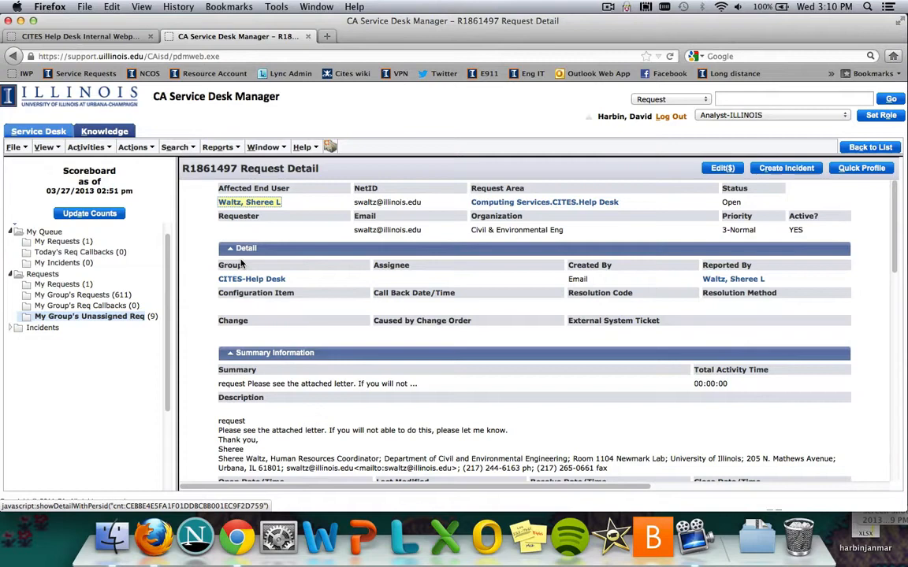
# Start a new log comment, switch its Internal option off and on again, and cancel the activity
pyautogui.click(87, 147)
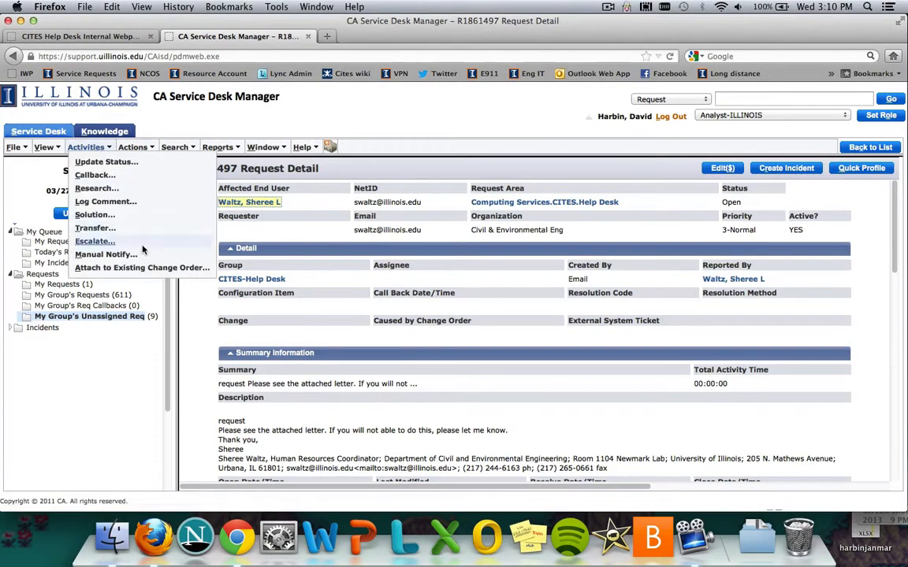
pyautogui.click(97, 202)
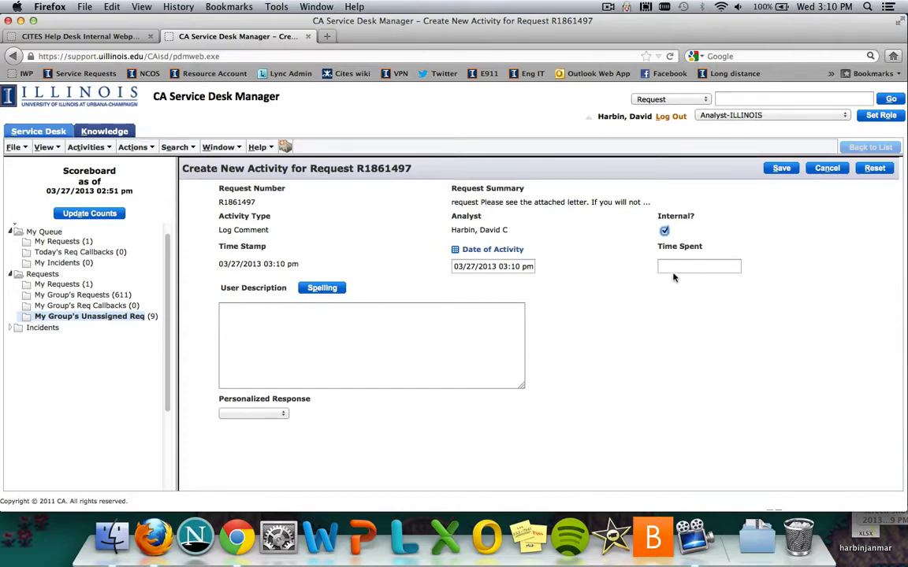
pyautogui.click(664, 231)
pyautogui.click(441, 312)
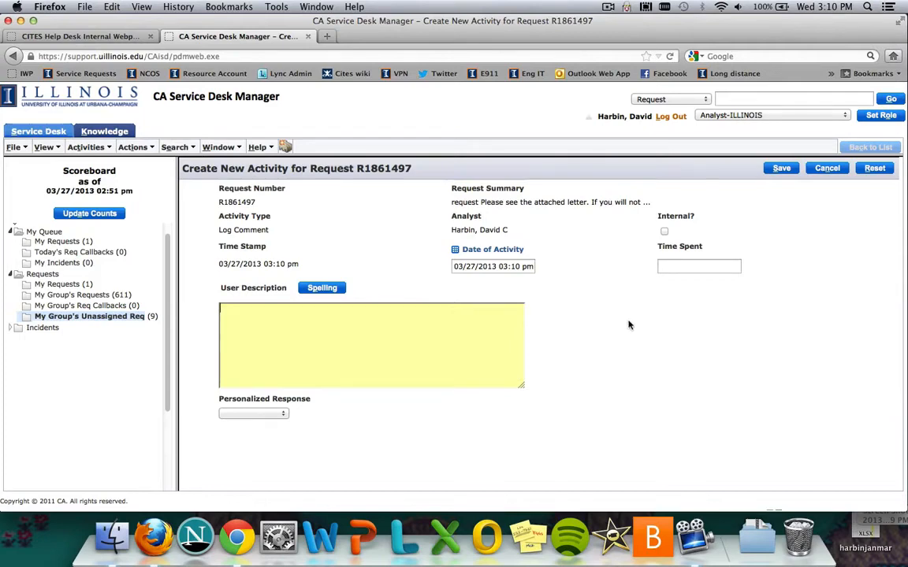
pyautogui.click(665, 231)
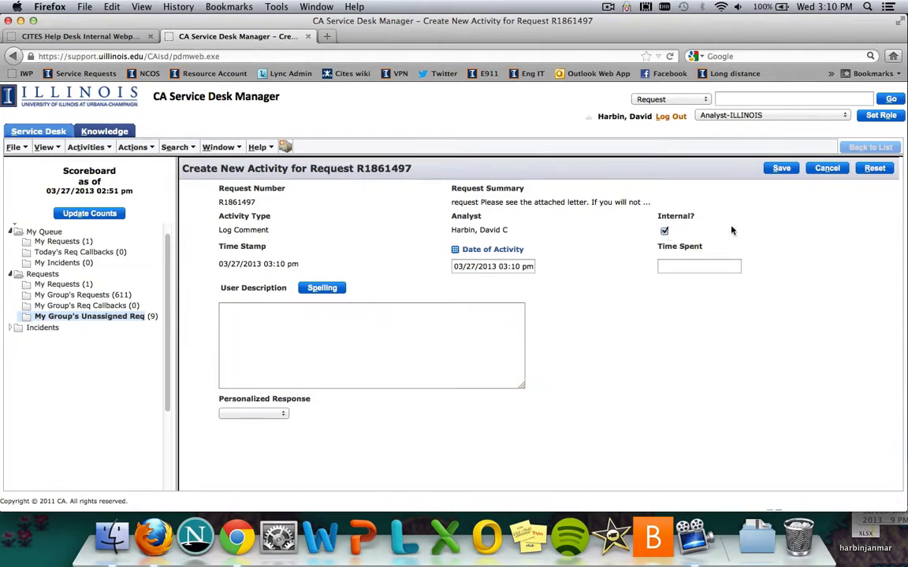
pyautogui.click(828, 169)
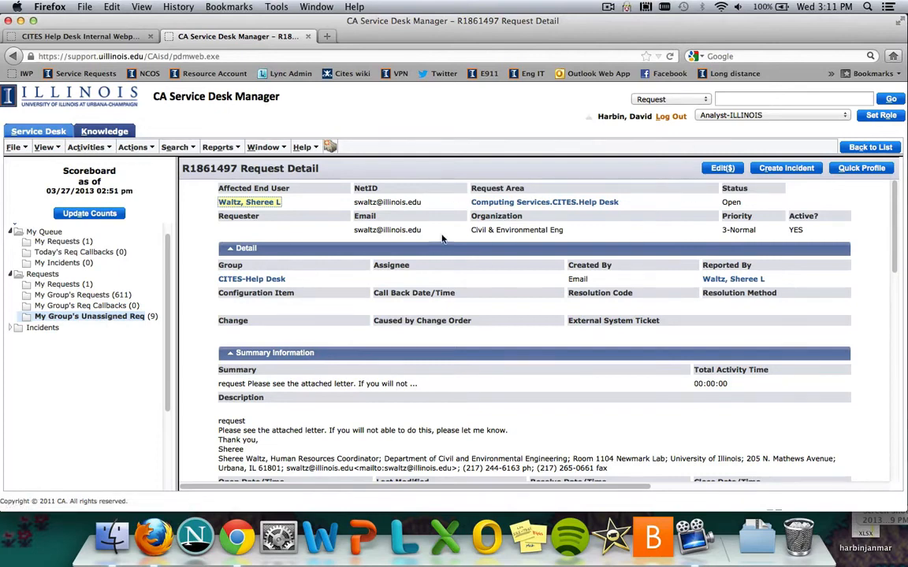
# Open the request for editing and look through its detail, summary and description fields
pyautogui.click(723, 169)
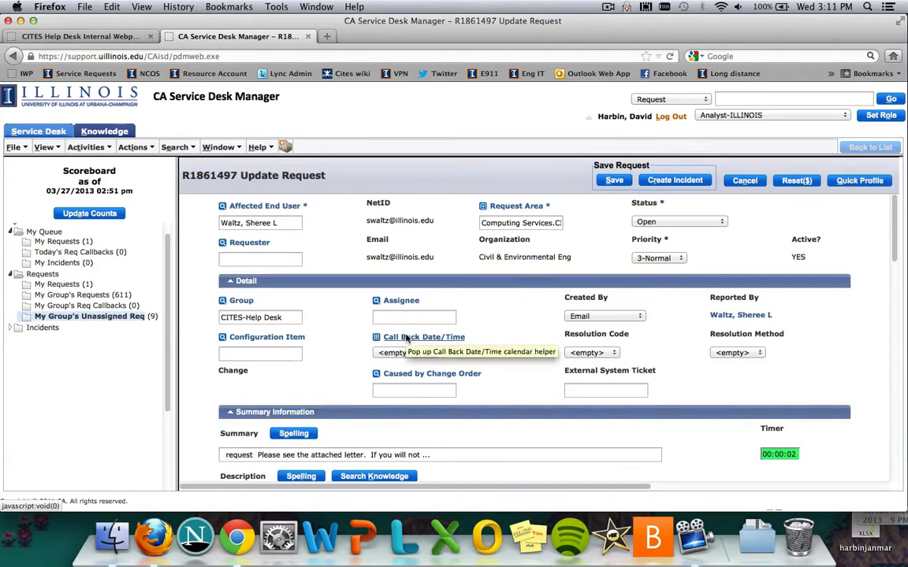
pyautogui.scroll(-5, 431, 330)
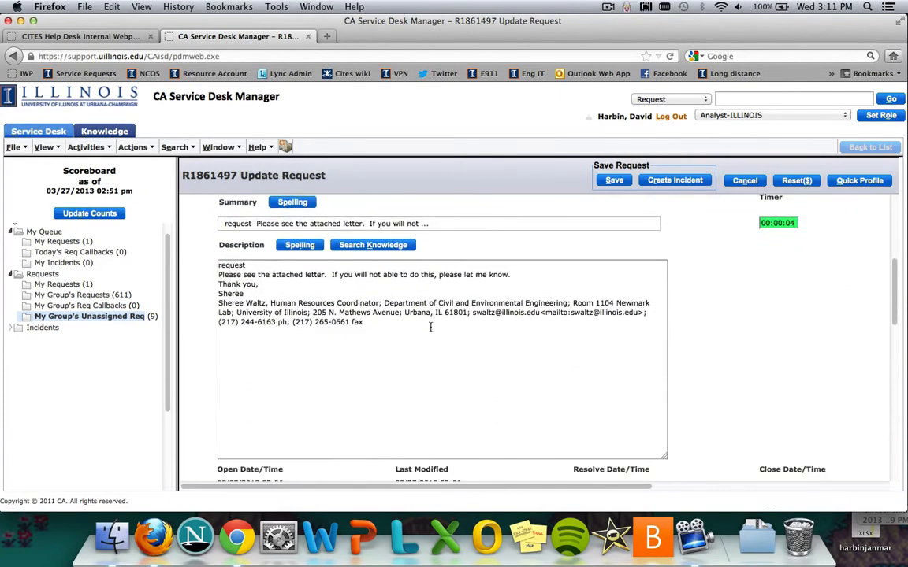
pyautogui.scroll(5, 431, 329)
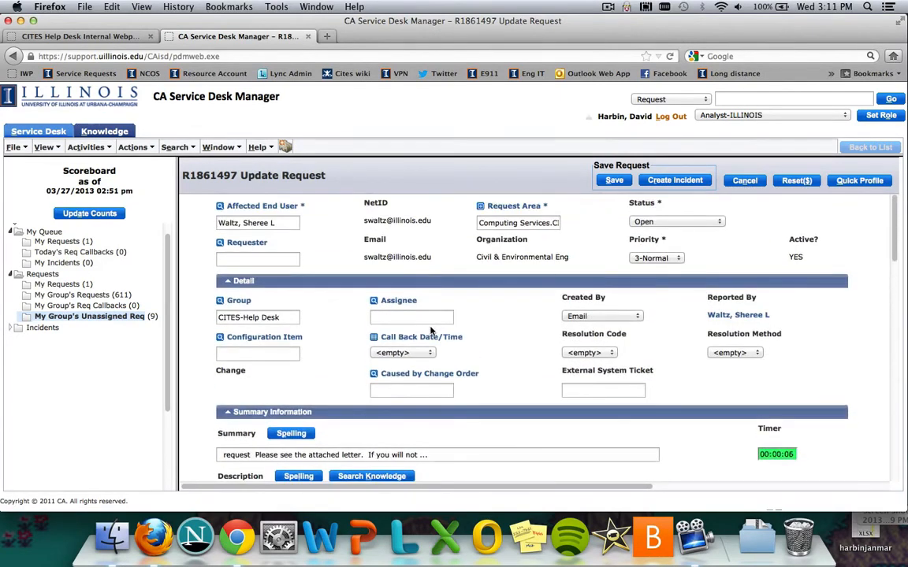
# Start a transfer of the request and set its new group to CITES-Identity Management
pyautogui.click(100, 151)
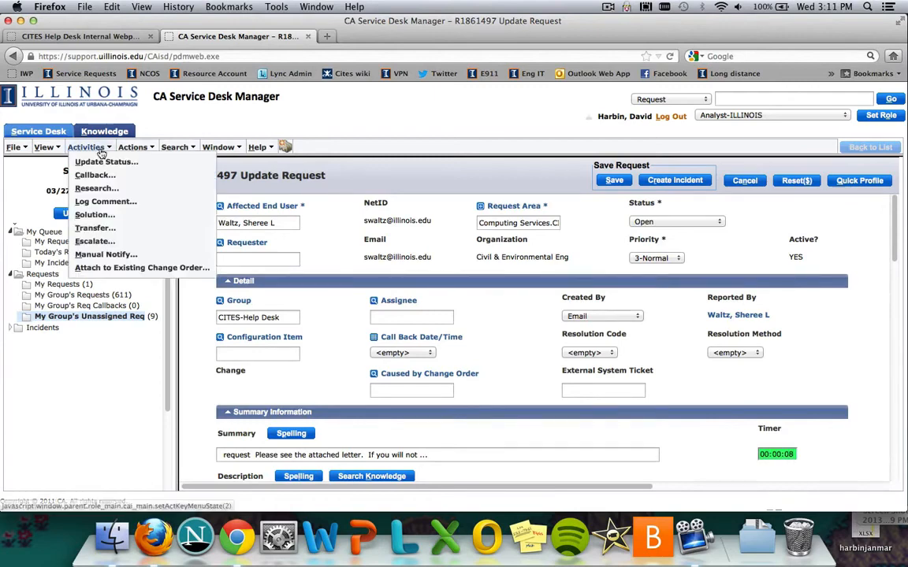
pyautogui.click(94, 228)
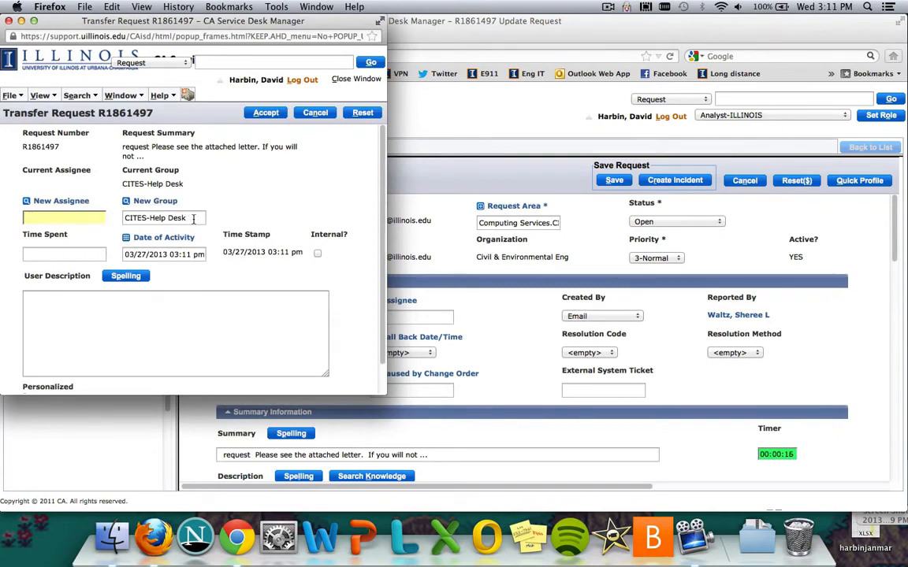
pyautogui.moveTo(193, 219); pyautogui.dragTo(112, 217)
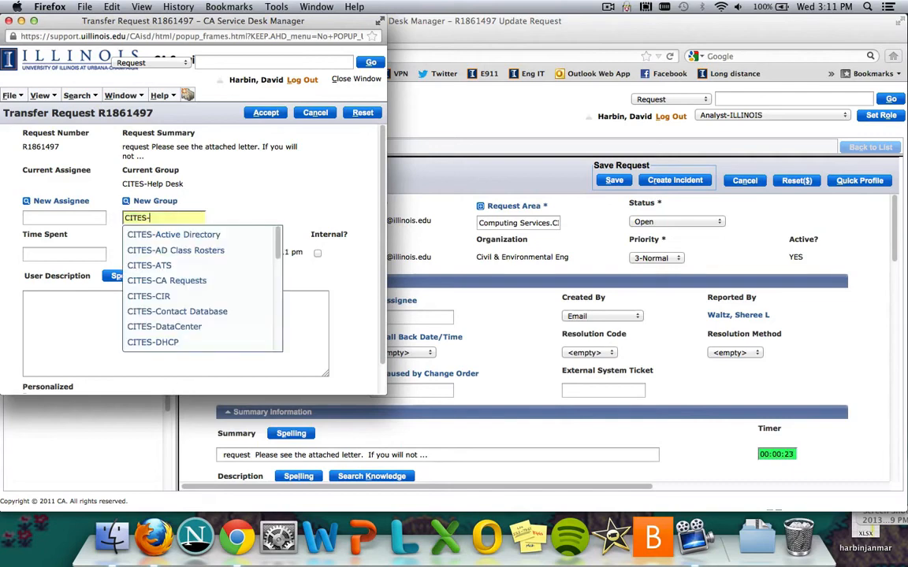
pyautogui.scroll(-5, 191, 262)
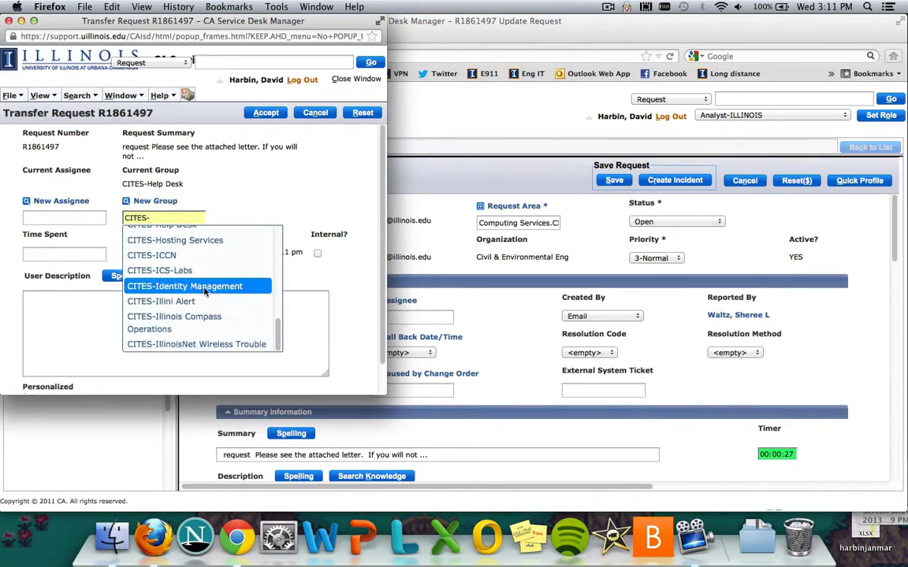
pyautogui.click(193, 286)
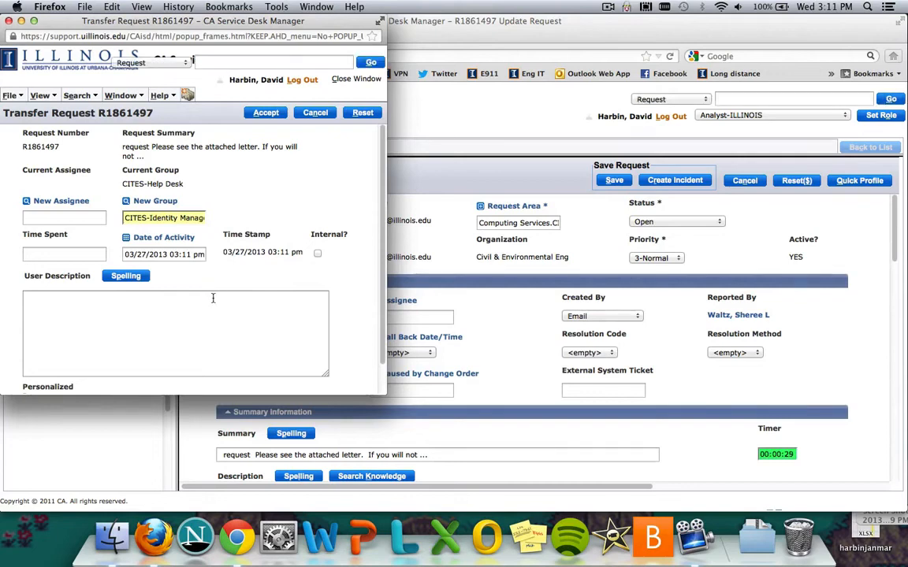
# Enter "netid recheck" as the transfer's user description, clear it, and close the transfer form without accepting
pyautogui.click(223, 319)
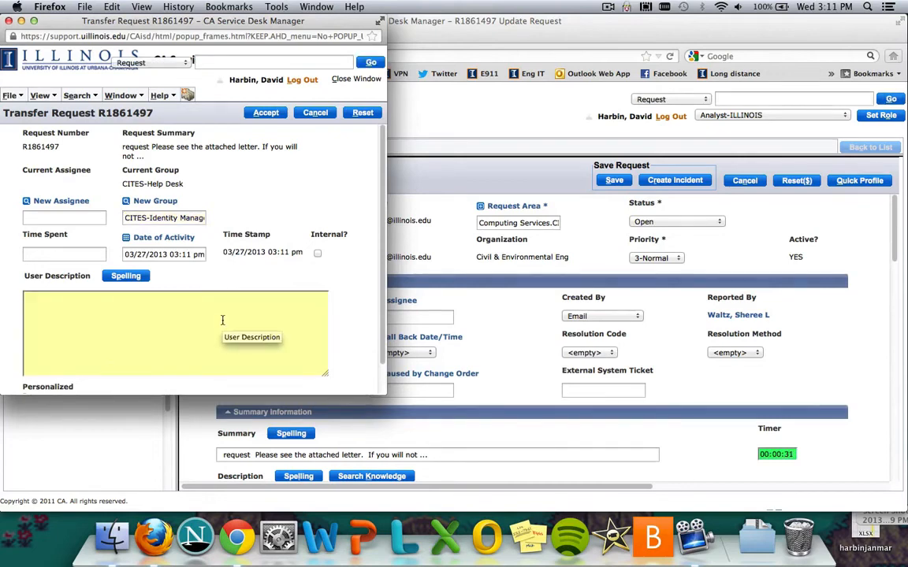
pyautogui.write('ne')
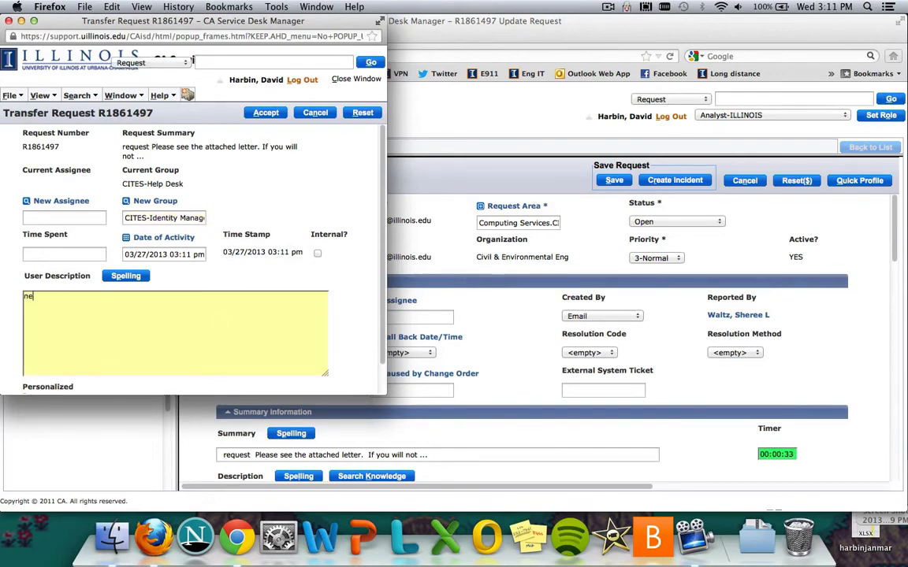
pyautogui.write('tid recheck')
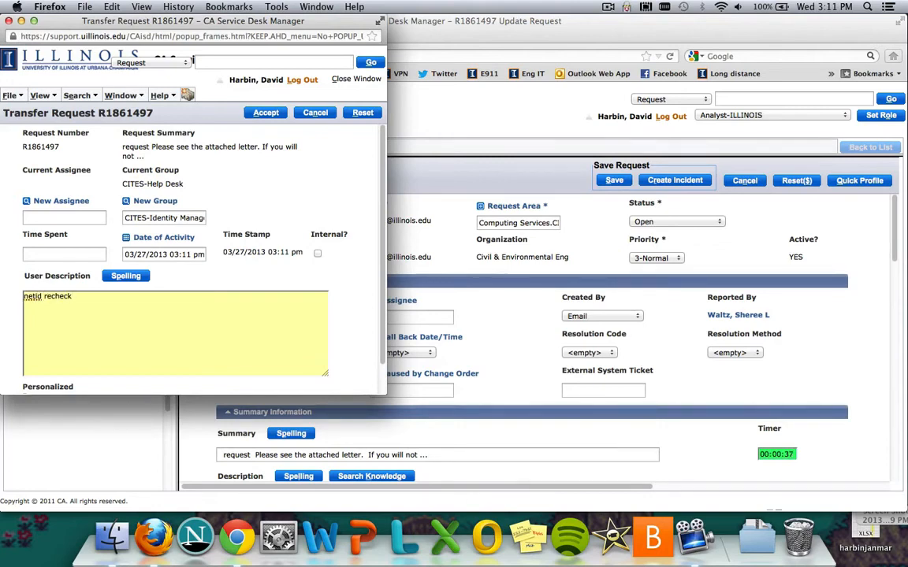
pyautogui.press('super+a')
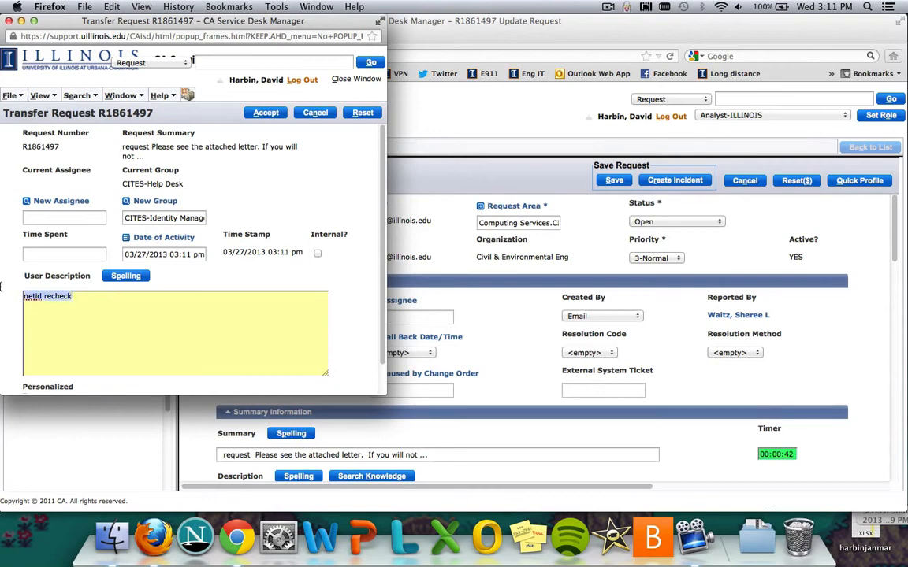
pyautogui.click(120, 298)
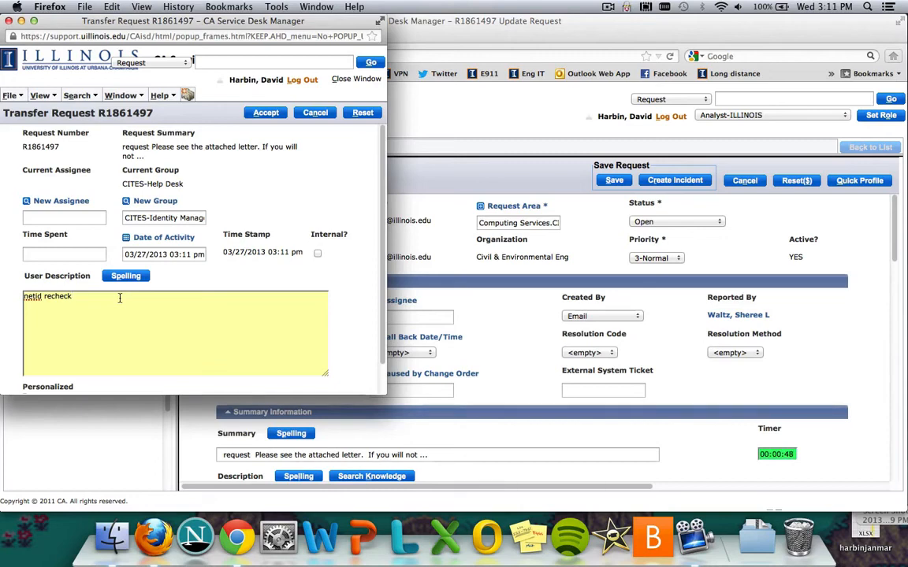
pyautogui.press('BackSpace')
pyautogui.press('BackSpace')
pyautogui.press('BackSpace')
pyautogui.press('BackSpace')
pyautogui.press('BackSpace')
pyautogui.press('BackSpace')
pyautogui.press('BackSpace')
pyautogui.press('BackSpace')
pyautogui.press('BackSpace')
pyautogui.press('BackSpace')
pyautogui.press('BackSpace')
pyautogui.press('BackSpace')
pyautogui.press('BackSpace')
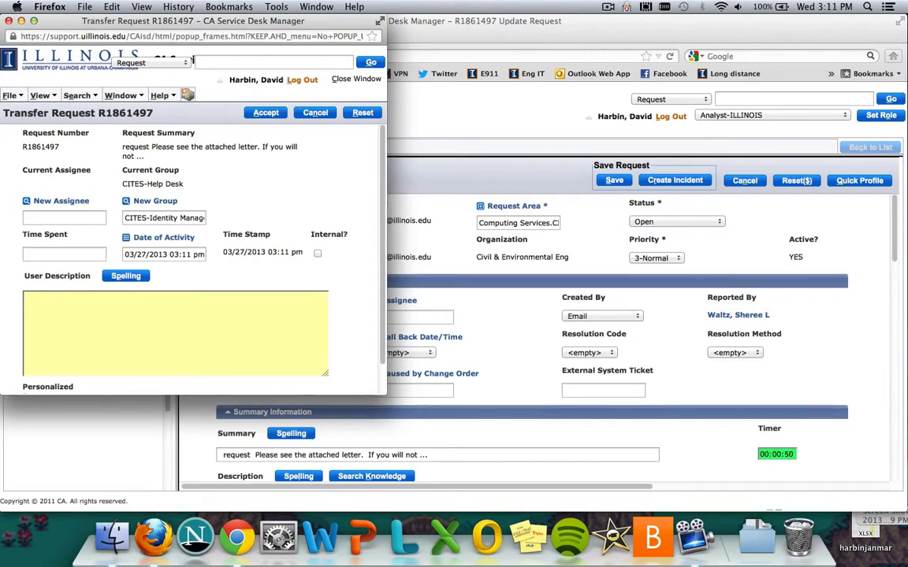
pyautogui.click(8, 21)
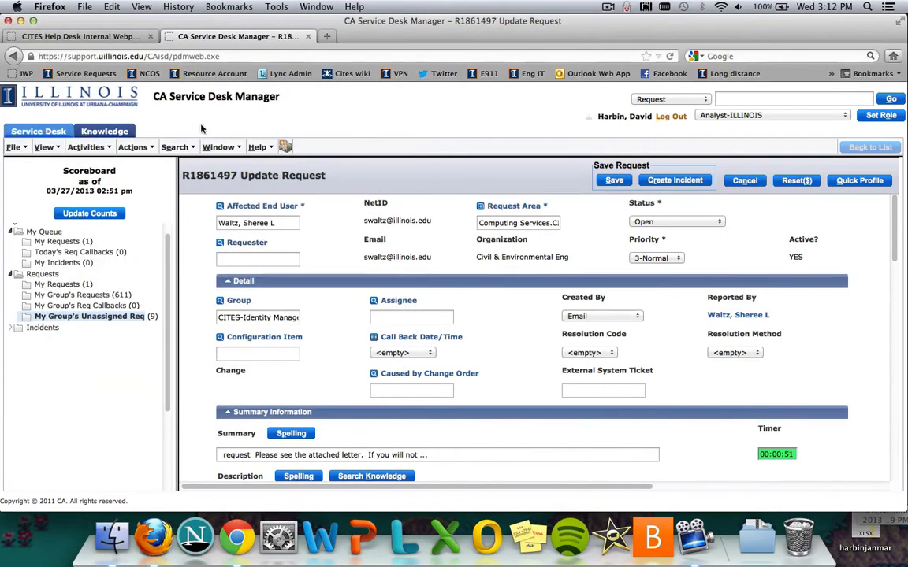
# Open the Escalate form for the request to view its priority, assignee and group fields, and close it
pyautogui.click(92, 148)
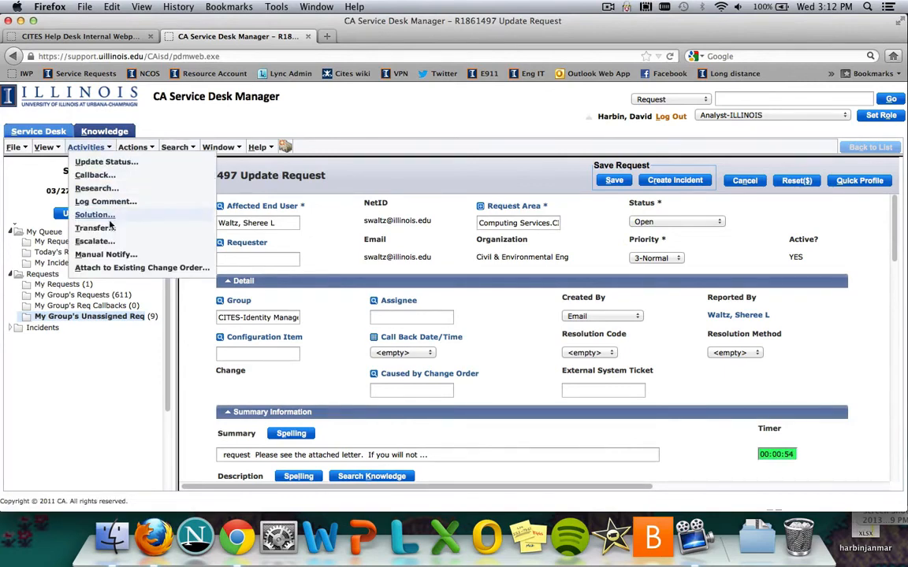
pyautogui.click(93, 240)
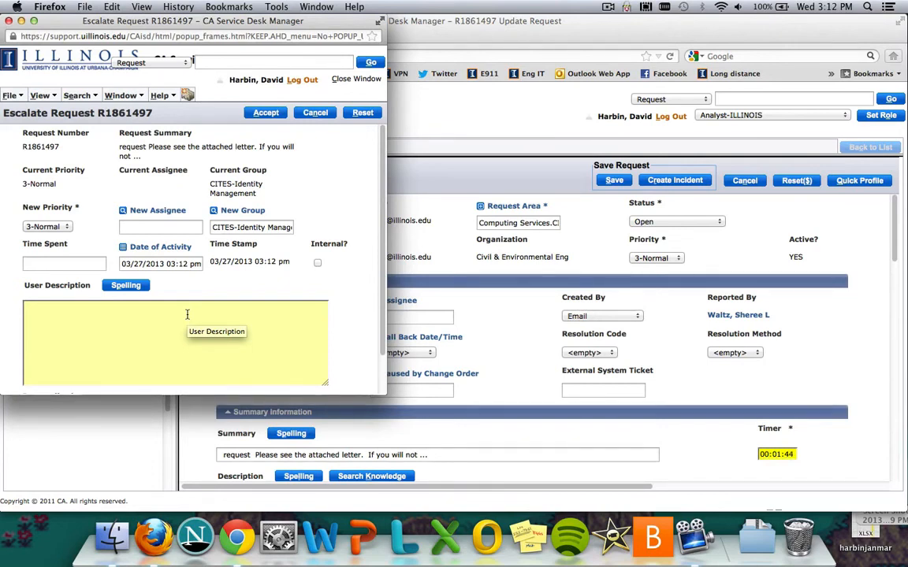
pyautogui.click(10, 21)
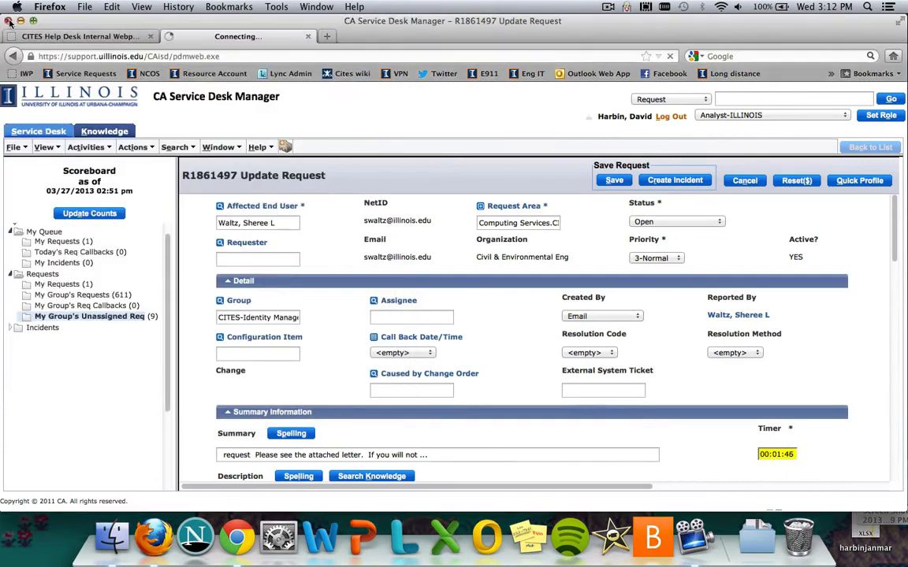
# Open the Transfer form for the request again to view its new group and user description fields, and close it without accepting
pyautogui.click(85, 147)
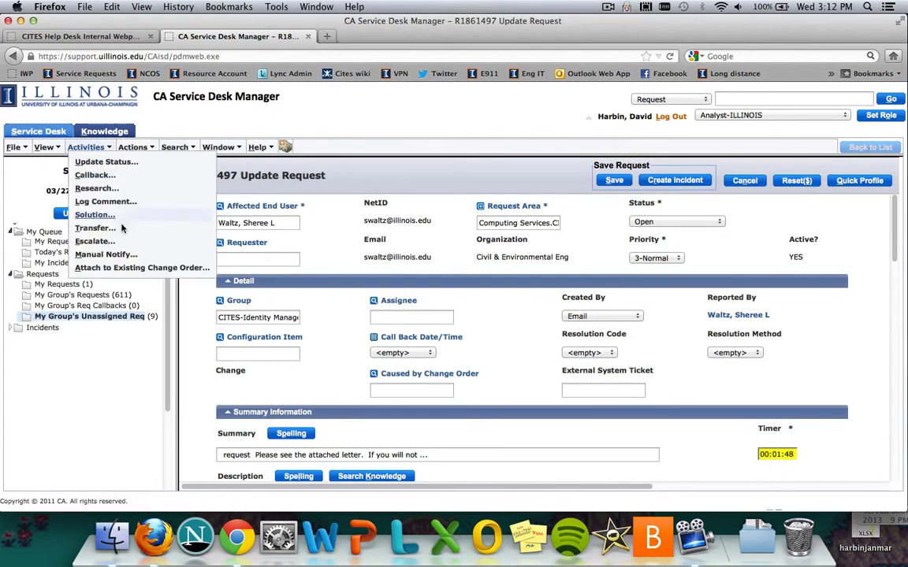
pyautogui.click(95, 228)
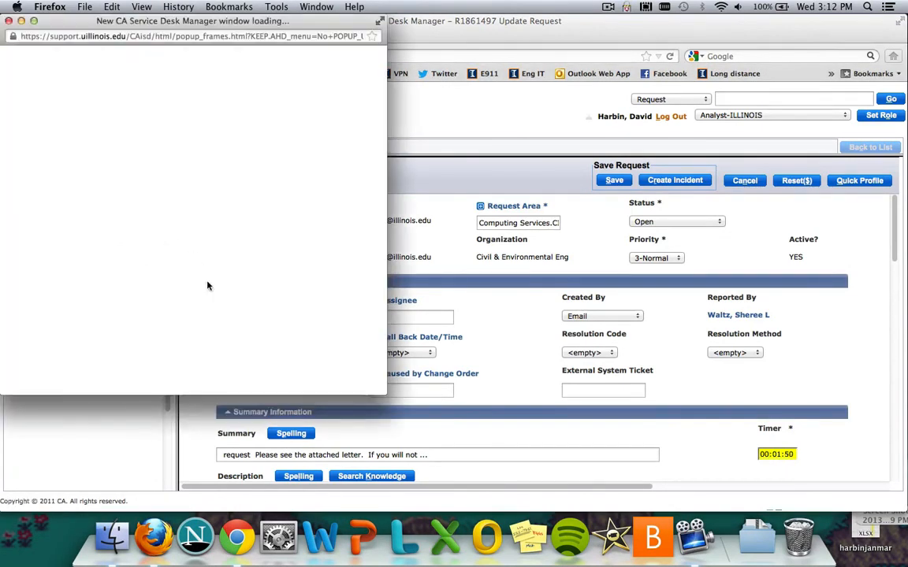
pyautogui.click(187, 312)
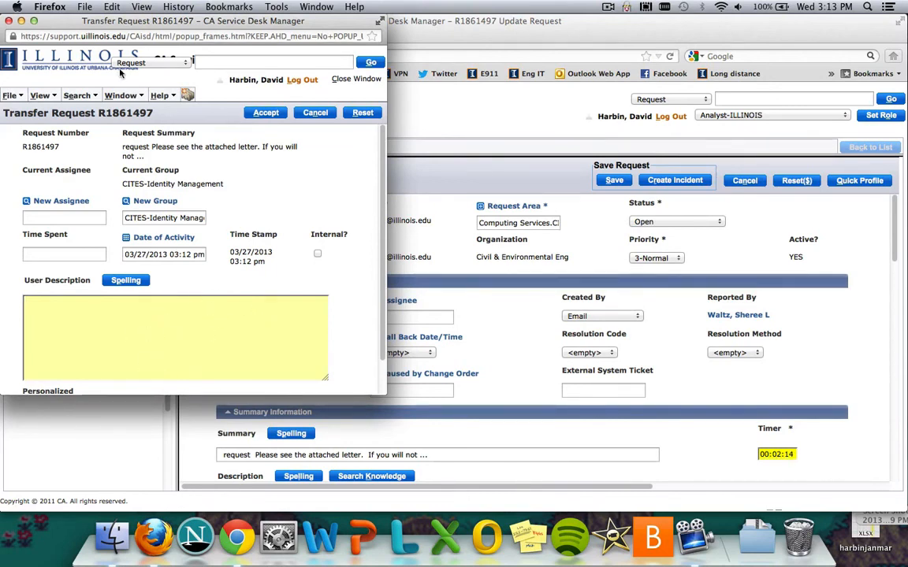
pyautogui.click(9, 20)
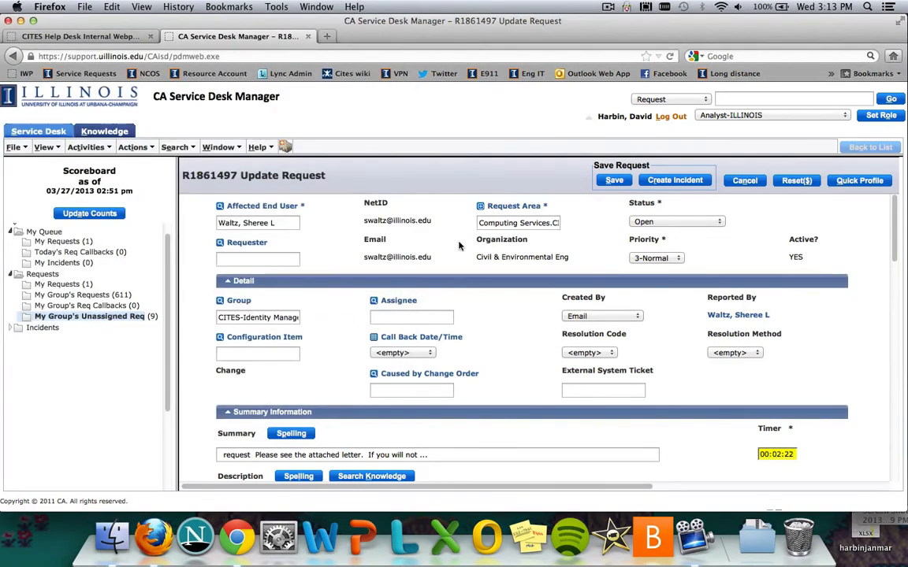
# Look over the summary and description text of the request open for editing
pyautogui.scroll(-5, 459, 247)
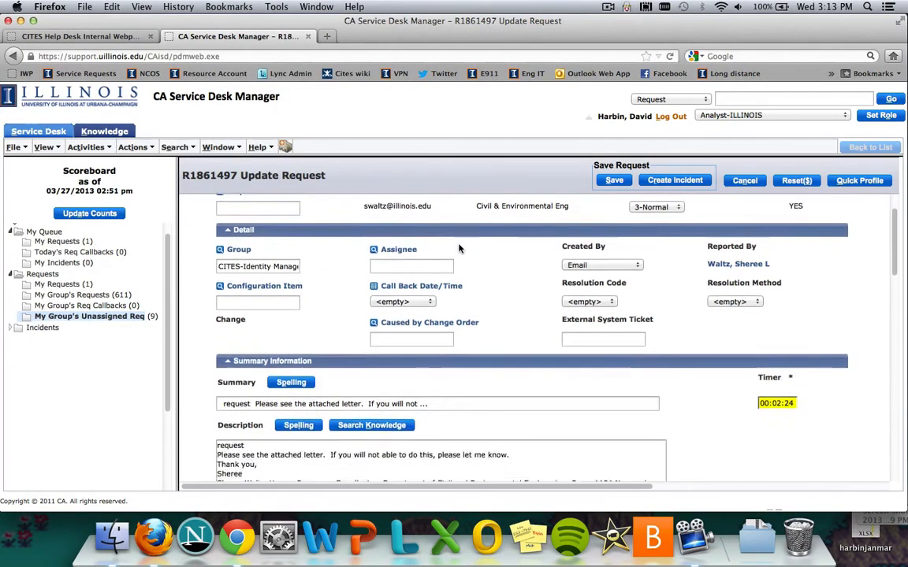
pyautogui.scroll(-10, 459, 246)
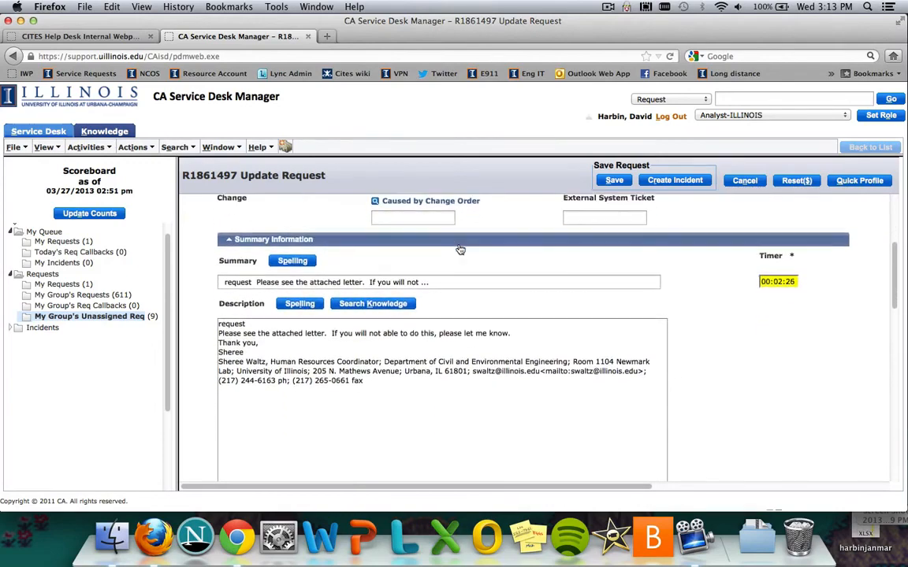
pyautogui.scroll(8, 459, 246)
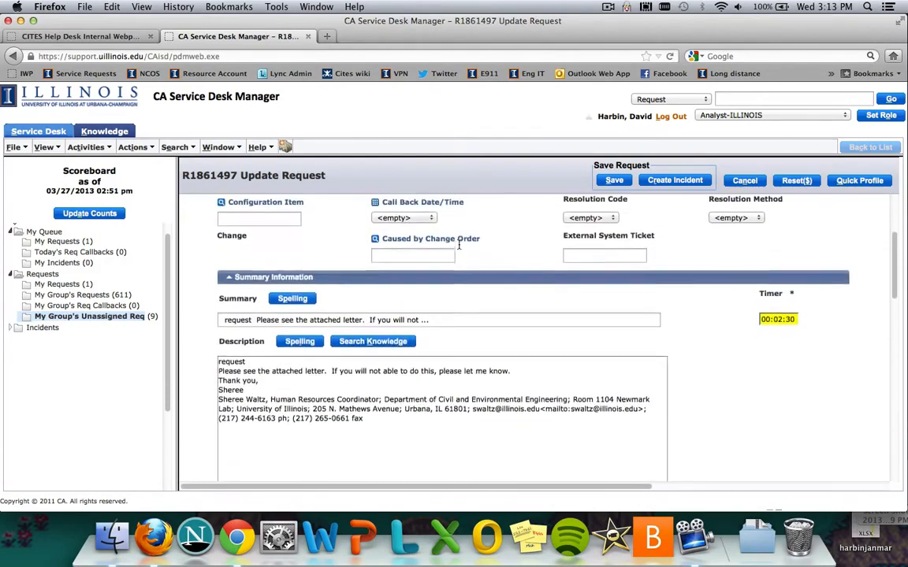